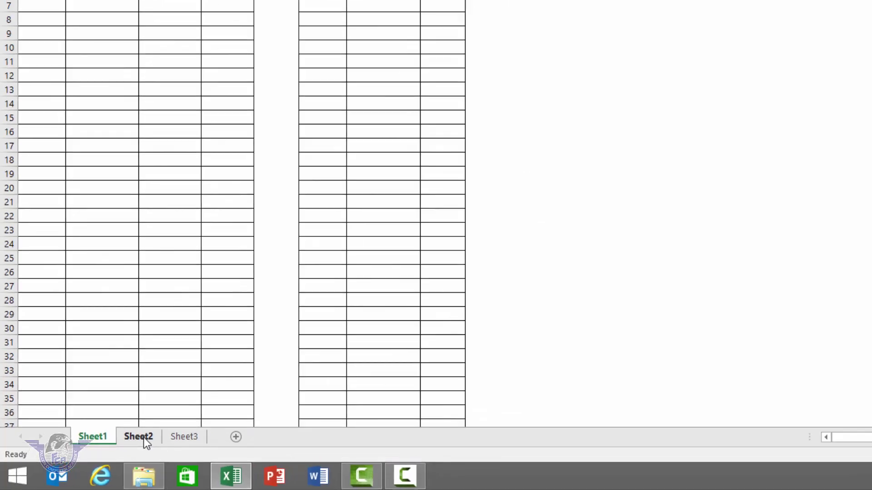
# - Switch to the blank Sheet2 and magnify it to 170% with the Page Layout ribbon showing
pyautogui.click(178, 427)
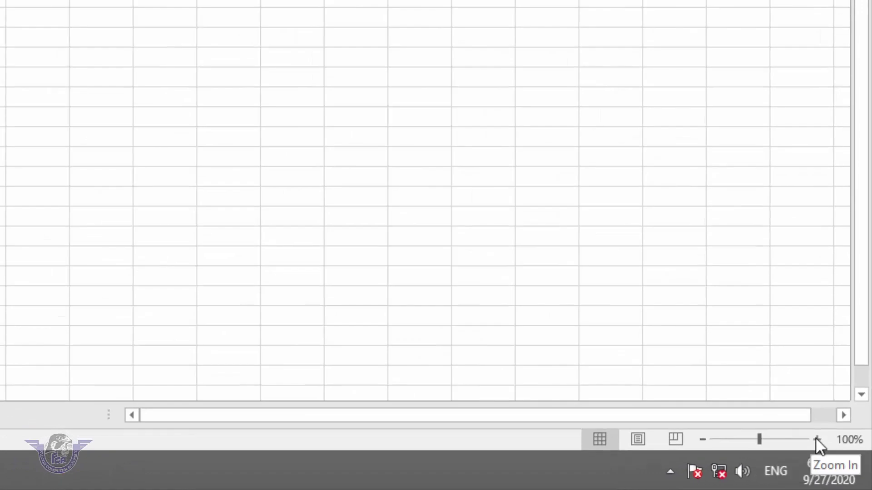
pyautogui.click(818, 440)
pyautogui.click(817, 440)
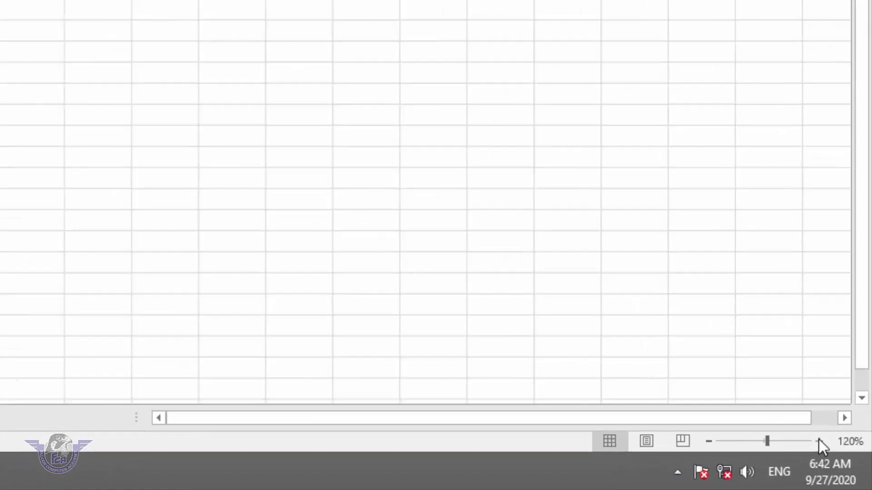
pyautogui.click(818, 441)
pyautogui.click(818, 441)
pyautogui.click(817, 441)
pyautogui.click(818, 440)
pyautogui.click(847, 468)
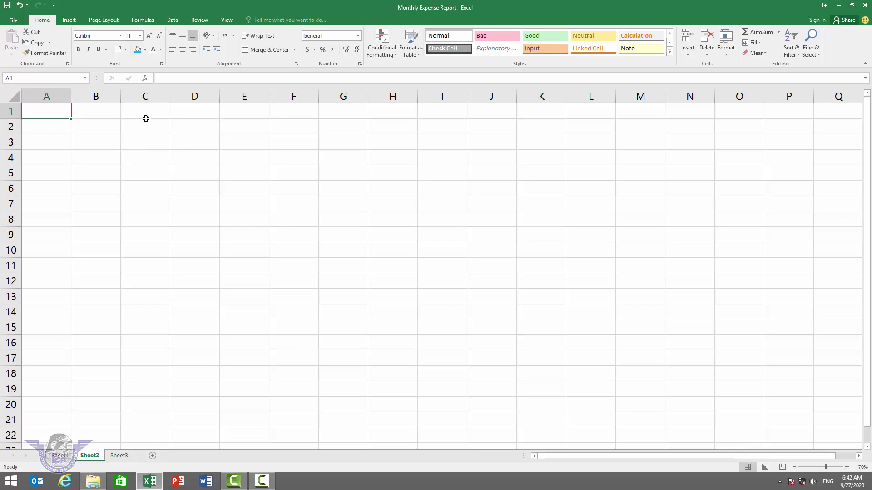
pyautogui.click(103, 21)
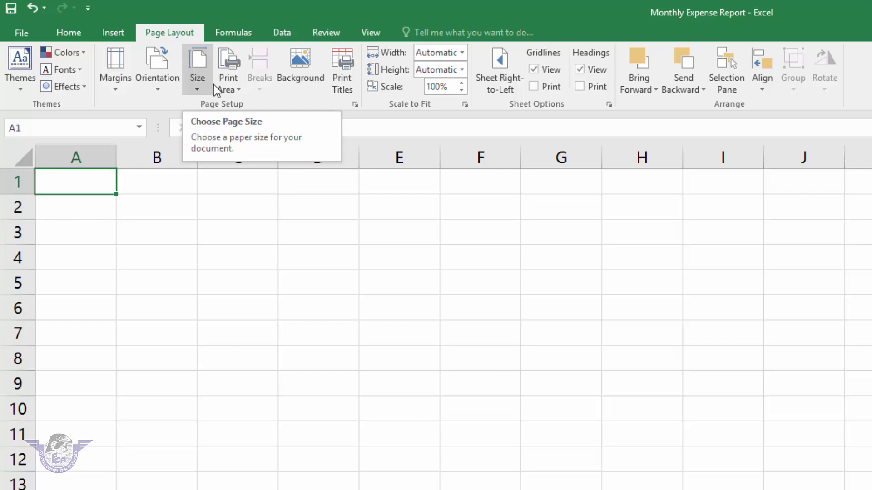
# - Set Sheet2's page to A4 paper, portrait orientation and Normal margins
pyautogui.click(200, 88)
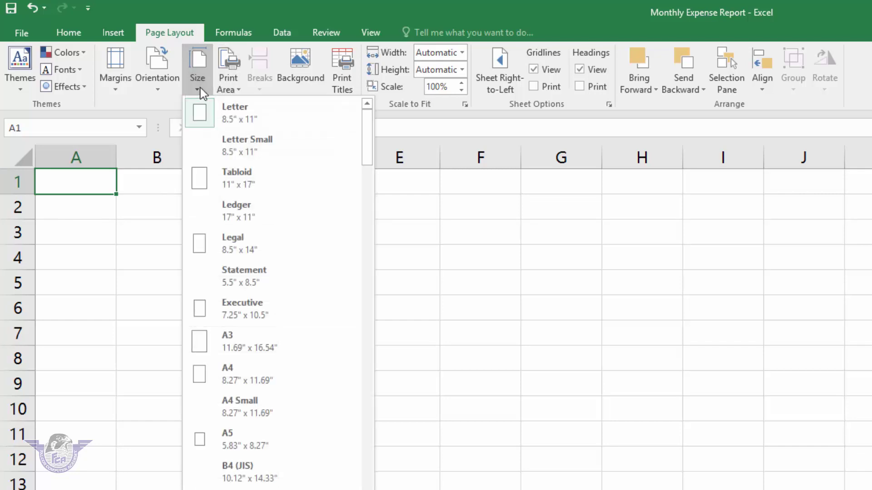
pyautogui.click(244, 384)
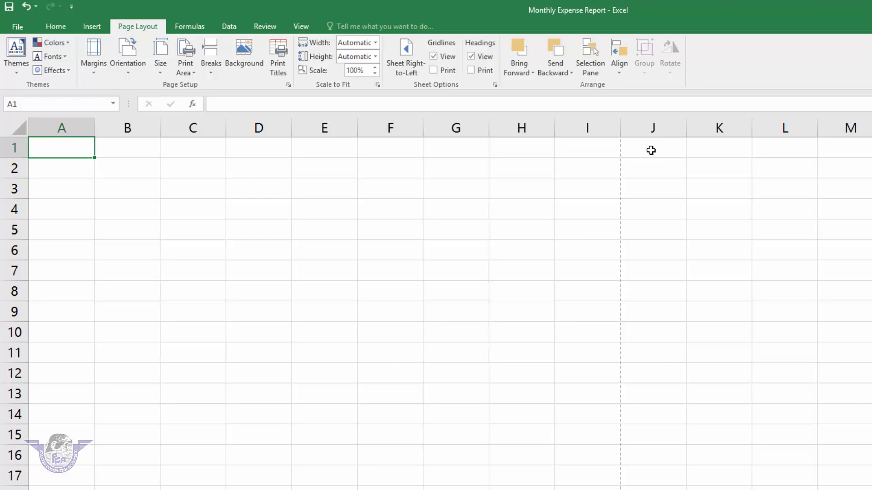
pyautogui.click(131, 64)
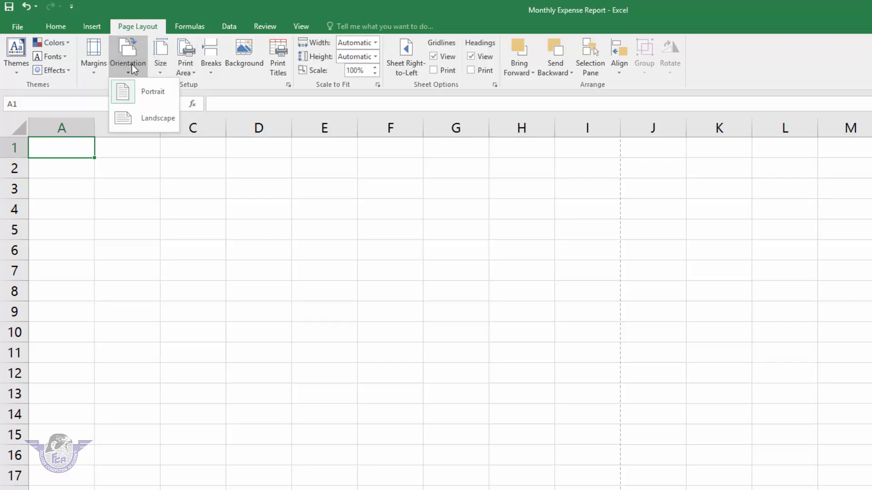
pyautogui.click(133, 99)
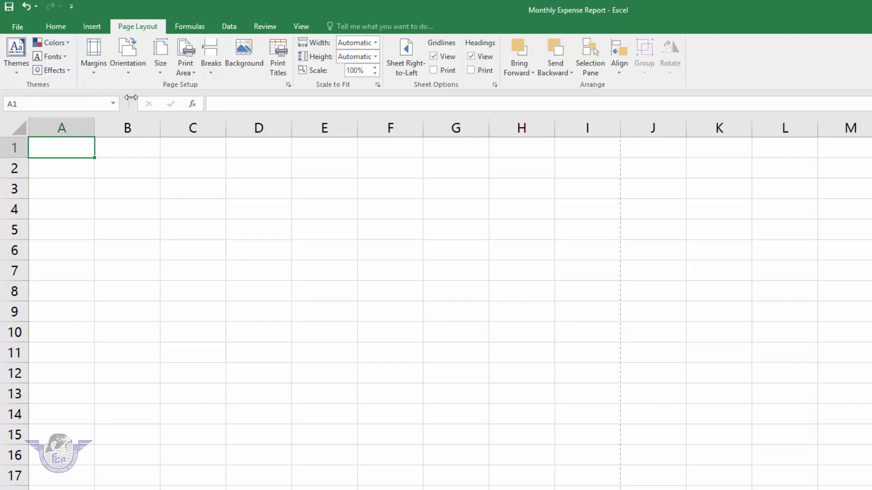
pyautogui.click(102, 71)
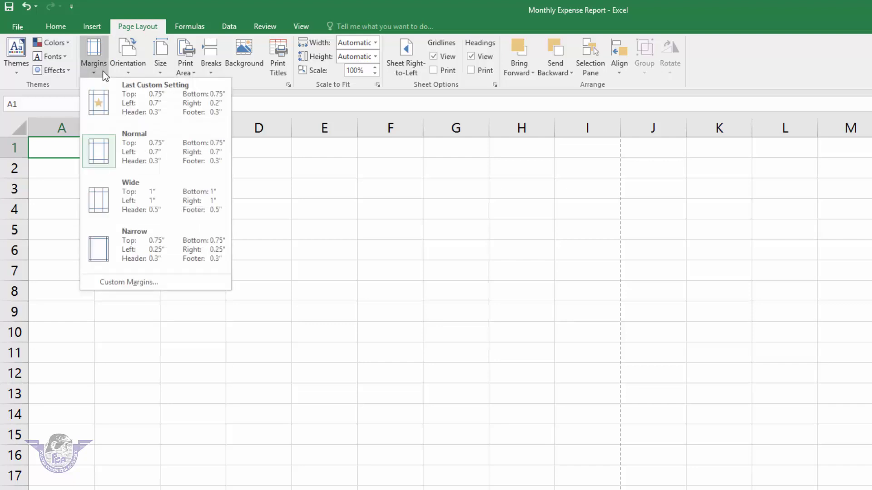
pyautogui.click(154, 151)
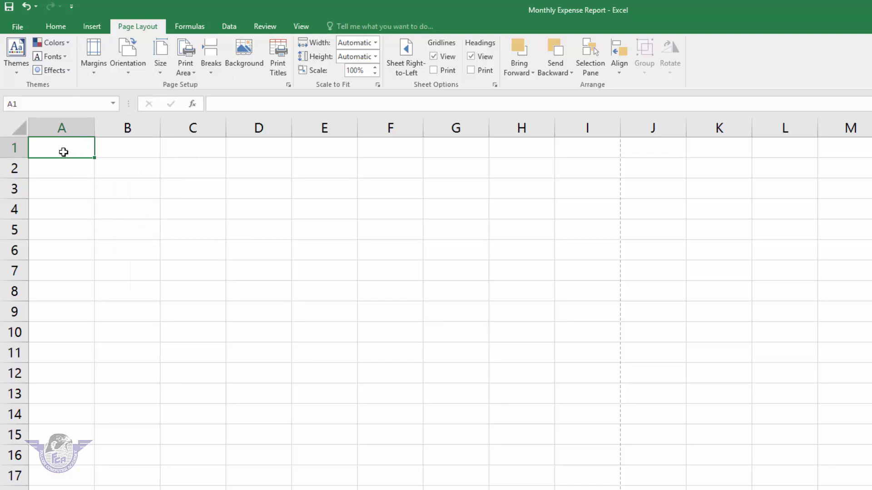
# - Enter the title 'Academy Income & Expenses Report' in A1 and the Income label in A2
pyautogui.write('Academy')
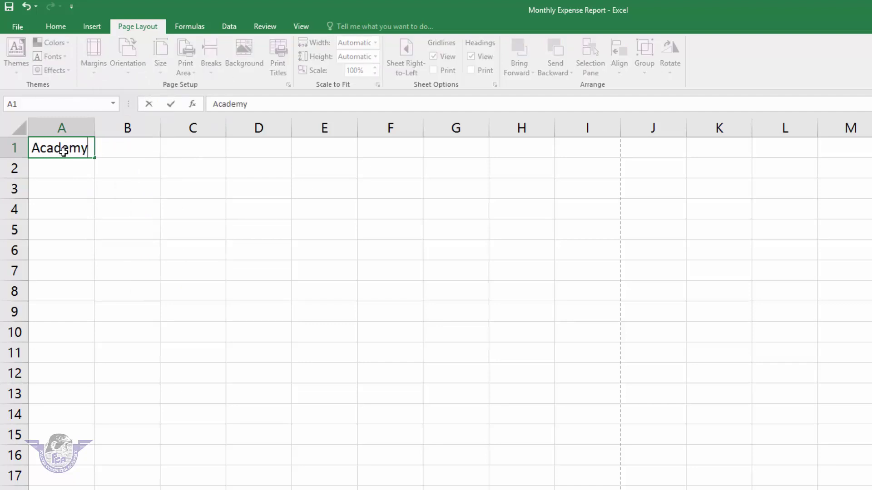
pyautogui.write(' Income ')
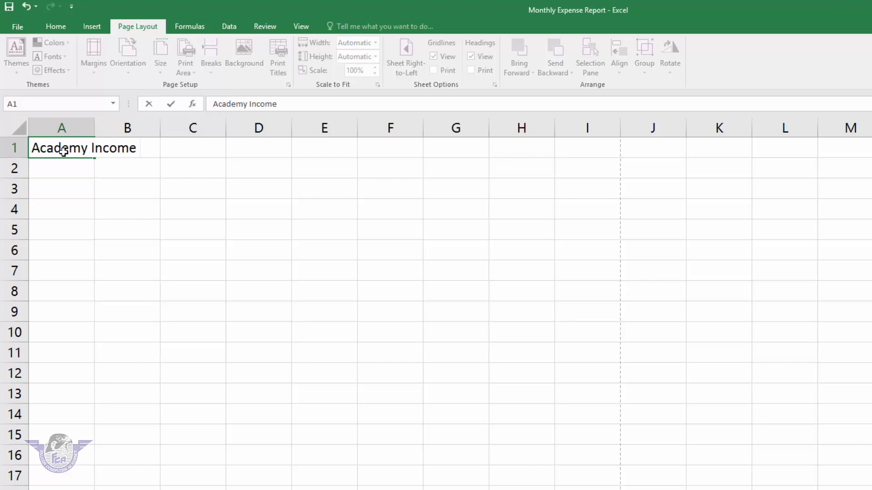
pyautogui.write('& Expenses')
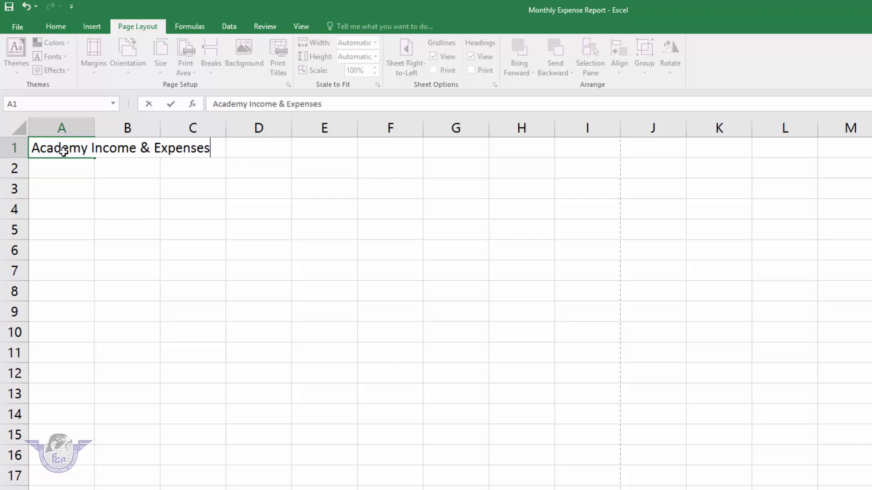
pyautogui.write(' Report')
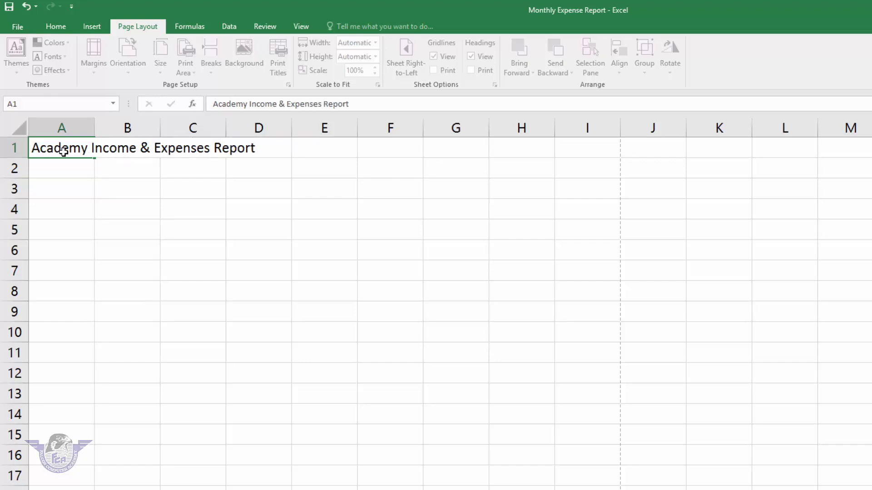
pyautogui.press('Return')
pyautogui.write('I')
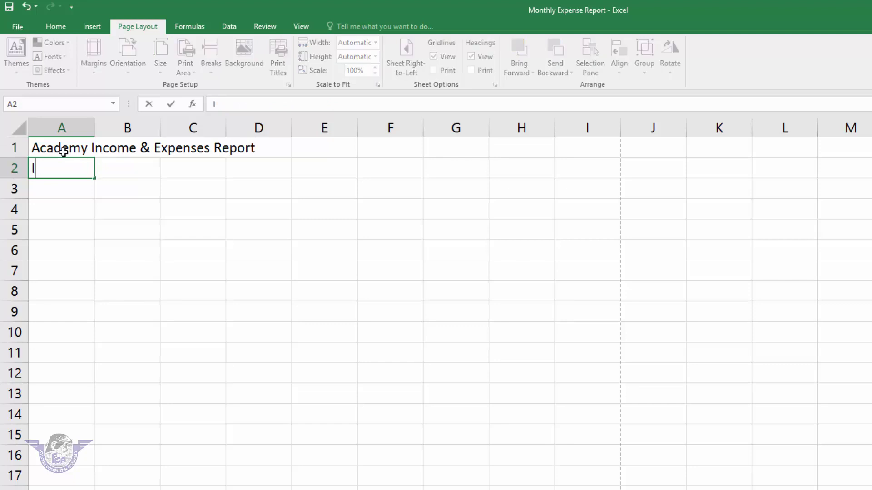
pyautogui.write('Ncome')
pyautogui.press('Tab')
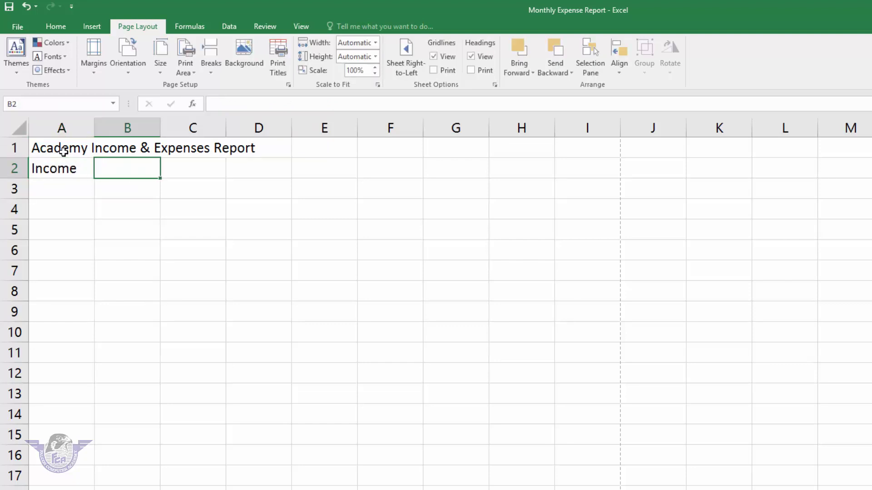
pyautogui.press('Return')
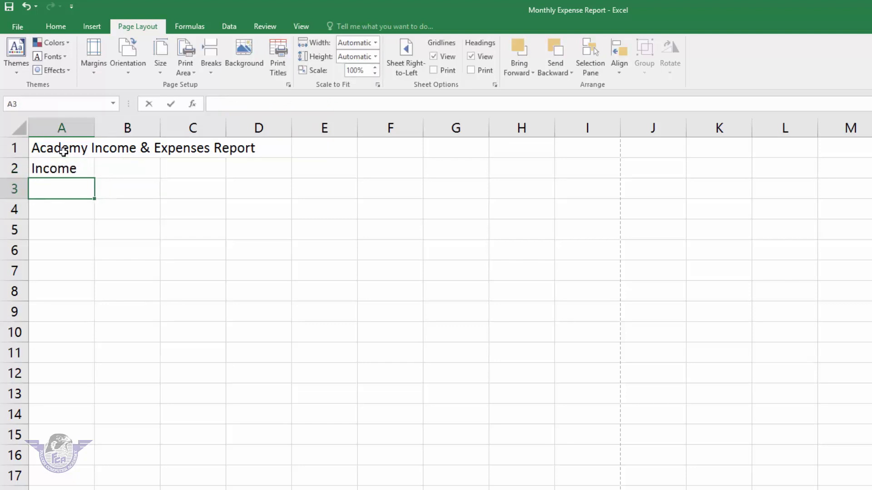
# - Type the Income column headings Date, Source, Courses and Amount across A3:D3
pyautogui.write('Date')
pyautogui.press('Tab')
pyautogui.write('C')
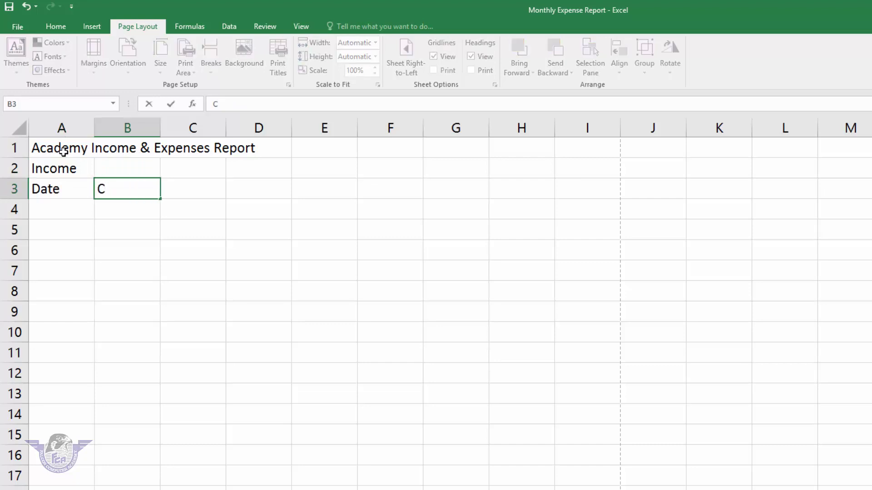
pyautogui.write('ource')
pyautogui.press('Tab')
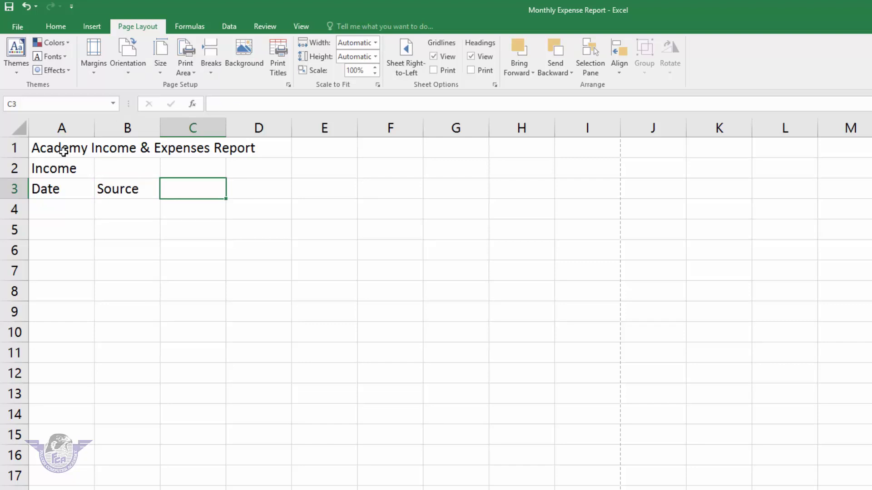
pyautogui.write('Course')
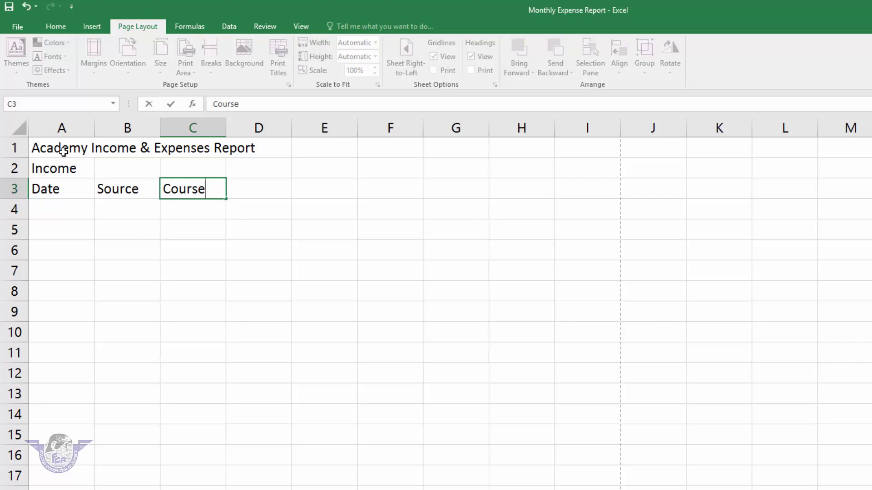
pyautogui.write('s')
pyautogui.press('Tab')
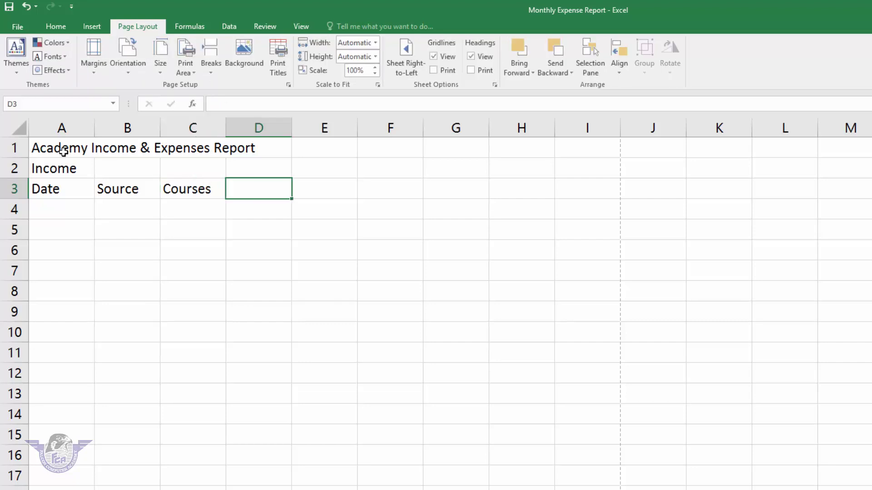
pyautogui.write('Amo')
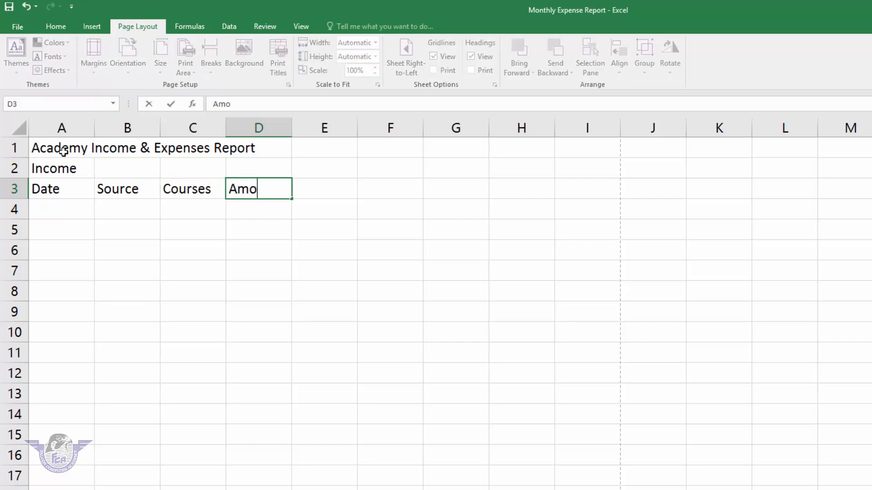
pyautogui.write('unt')
pyautogui.press('Tab')
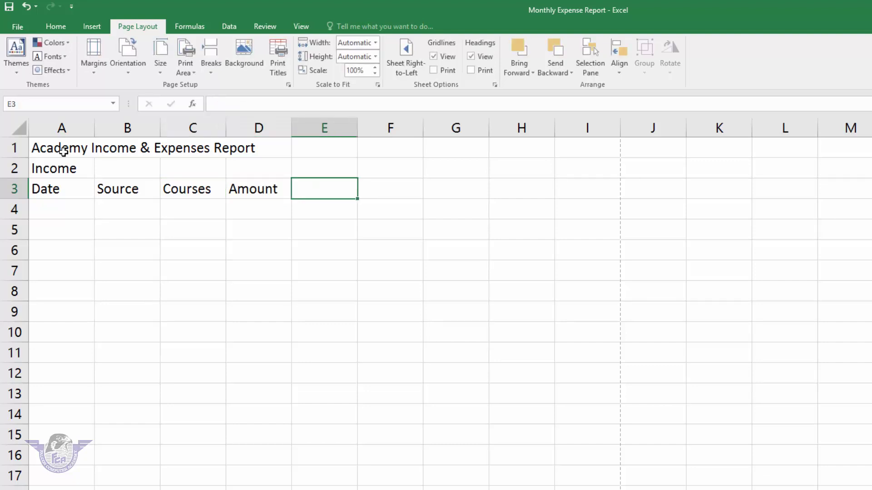
# - Add the Expenses heading in cell F2
pyautogui.press('Up')
pyautogui.press('Down')
pyautogui.press('Down')
pyautogui.press('Up')
pyautogui.press('Right')
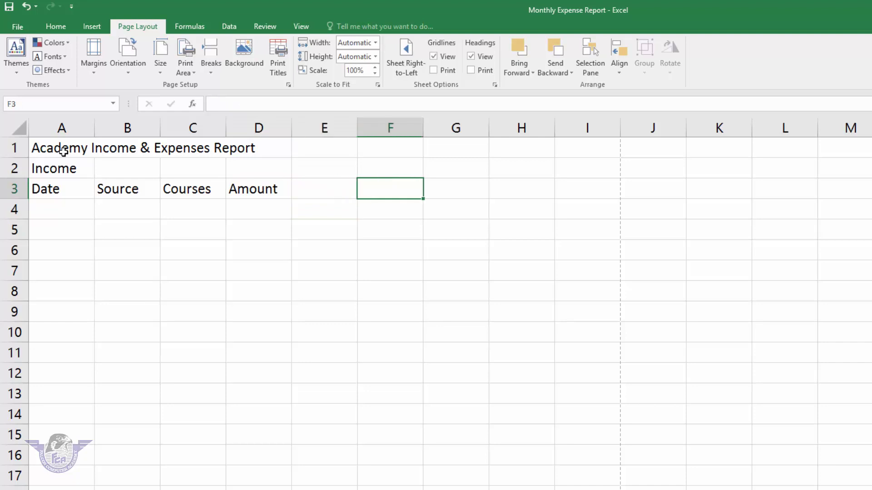
pyautogui.press('Up')
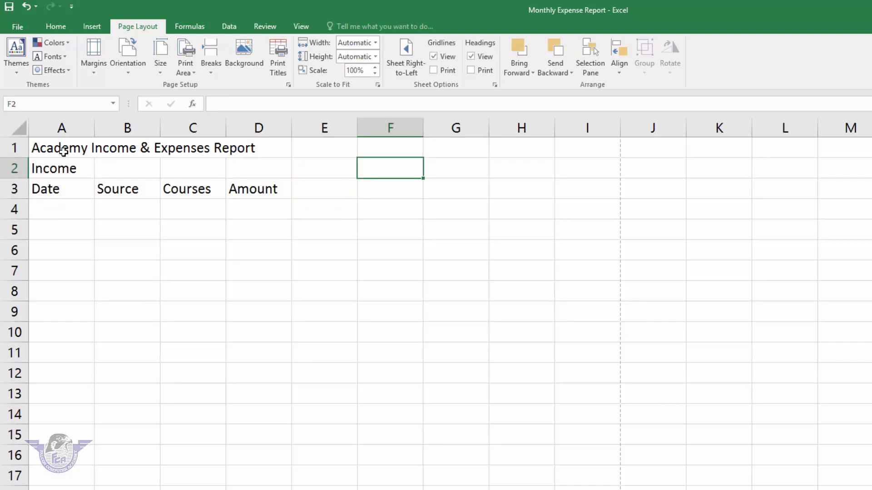
pyautogui.write('Ex')
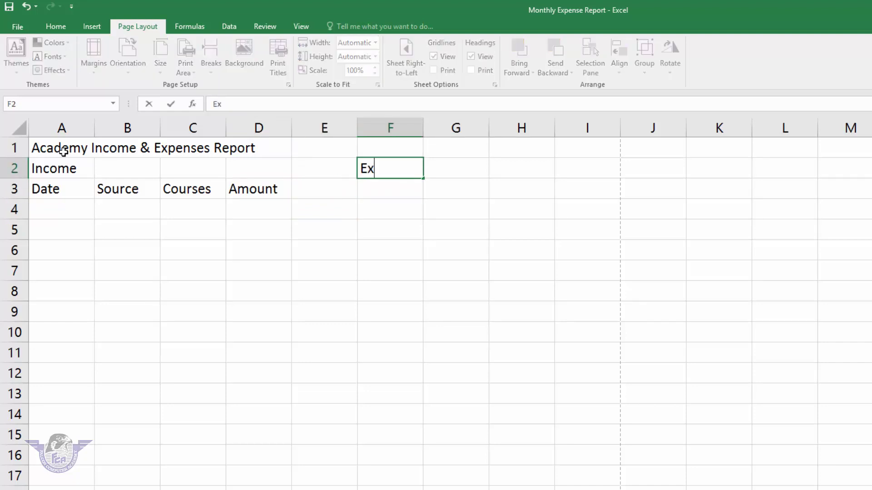
pyautogui.write('penses')
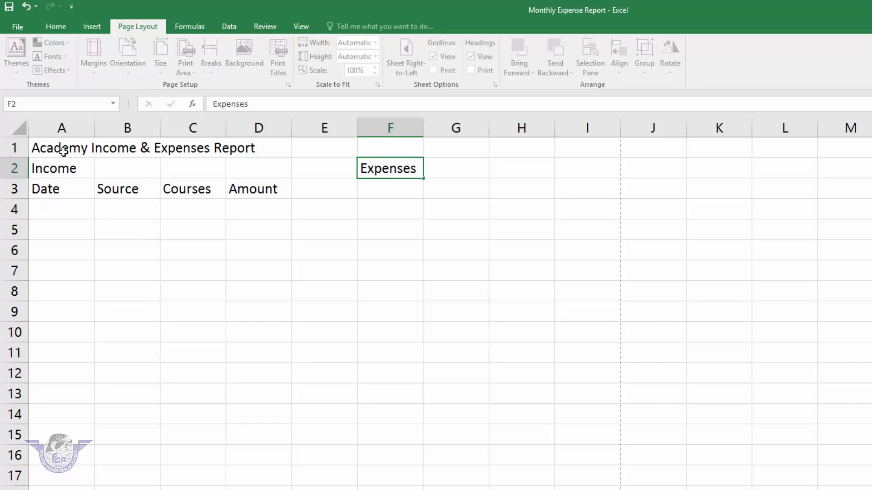
pyautogui.press('Return')
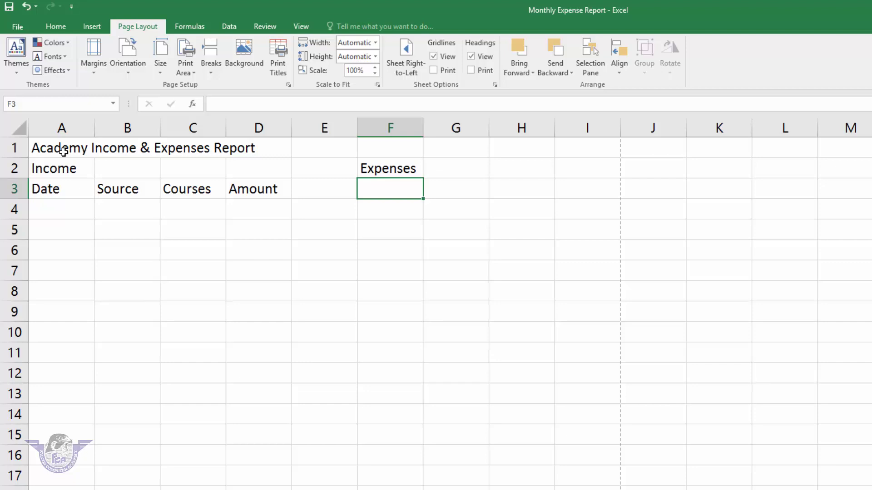
# - Fill F3:H3 with the Expenses headings Date, Source and Amount
pyautogui.write('Date')
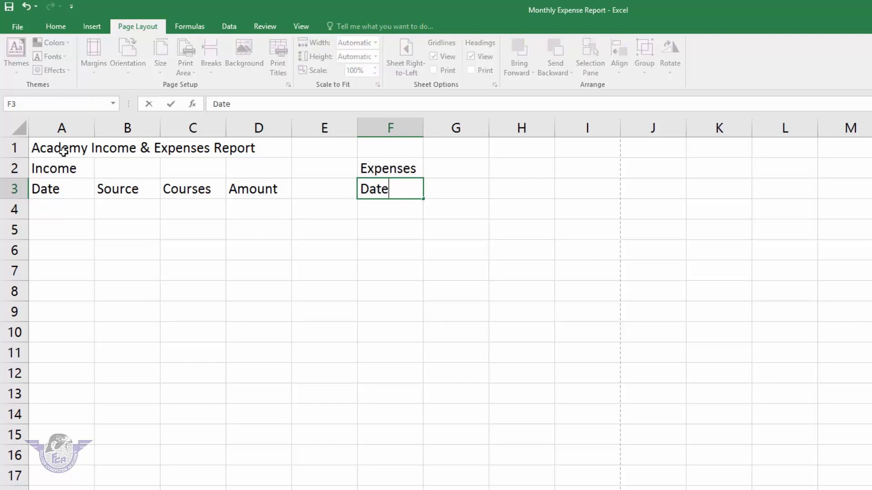
pyautogui.press('Tab')
pyautogui.write('Course')
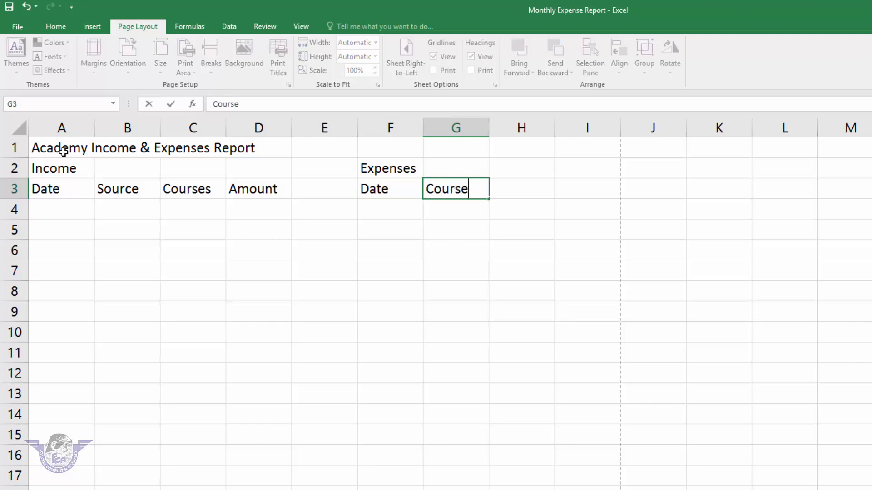
pyautogui.press('BackSpace')
pyautogui.press('BackSpace')
pyautogui.press('BackSpace')
pyautogui.press('BackSpace')
pyautogui.press('BackSpace')
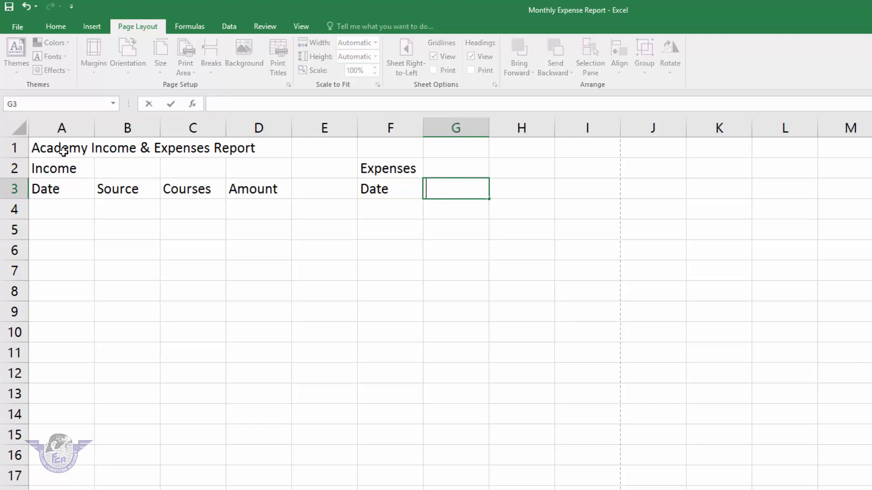
pyautogui.write('Source')
pyautogui.press('Tab')
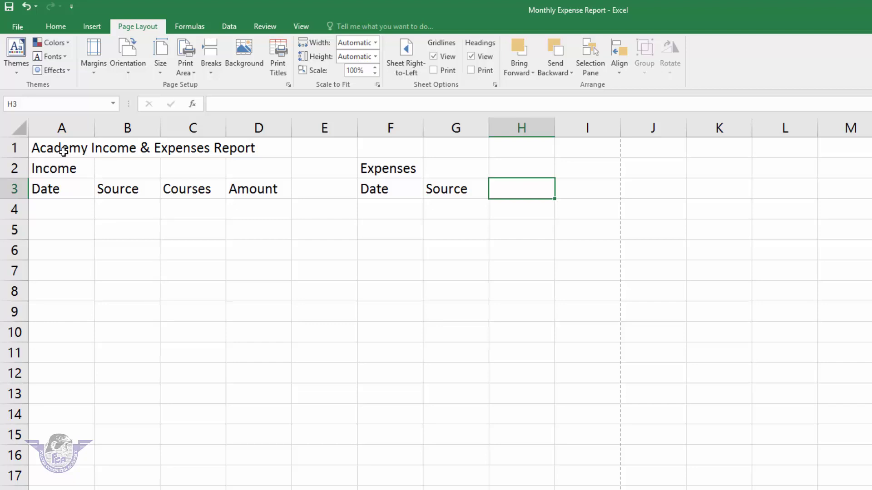
pyautogui.write('Amount')
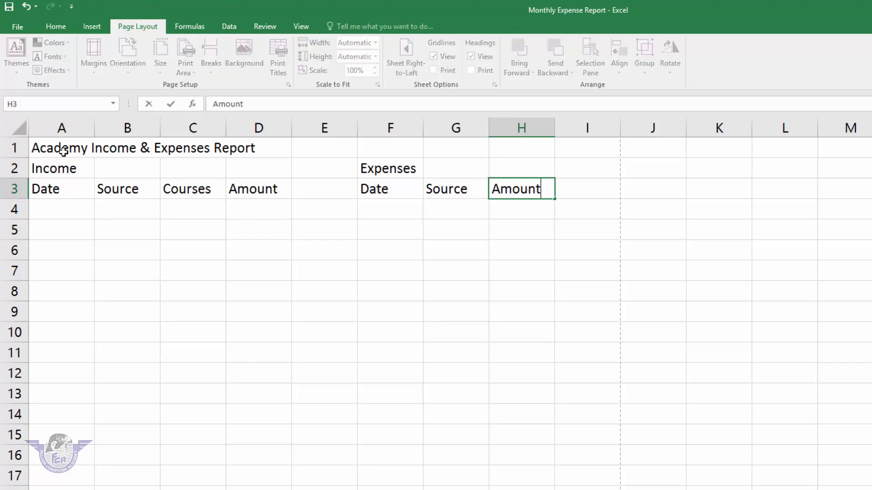
pyautogui.press('Tab')
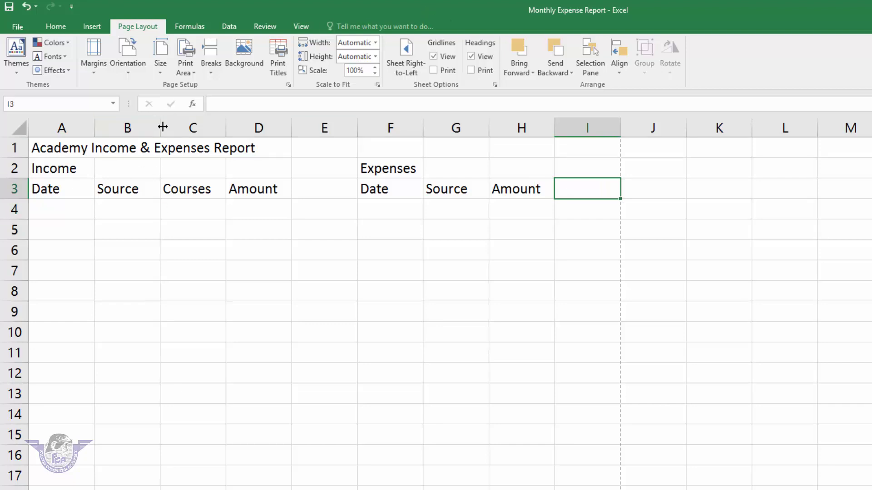
# - Widen columns A, B and C, then select the title row A1:H1
pyautogui.moveTo(163, 127); pyautogui.dragTo(171, 128)
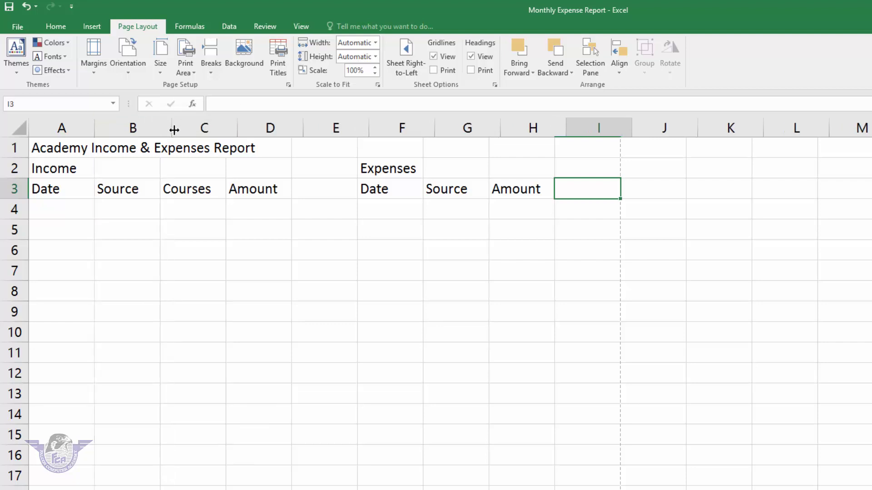
pyautogui.moveTo(237, 129); pyautogui.dragTo(258, 131)
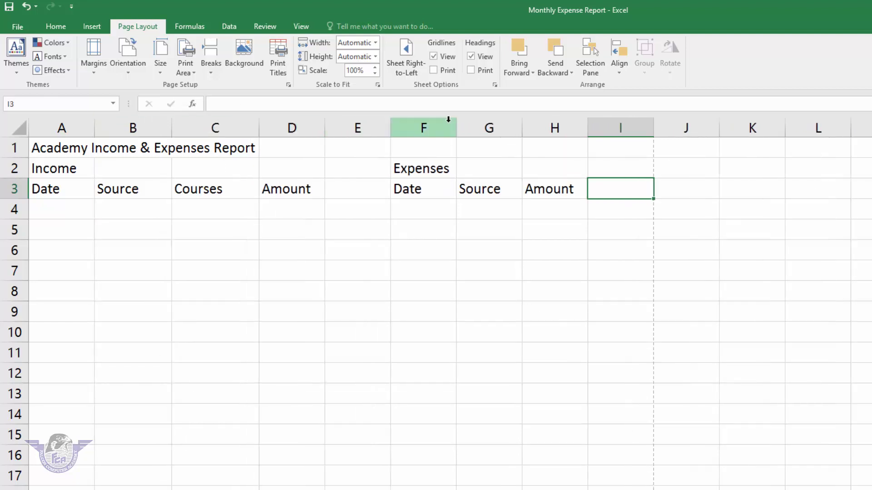
pyautogui.moveTo(95, 128); pyautogui.dragTo(113, 128)
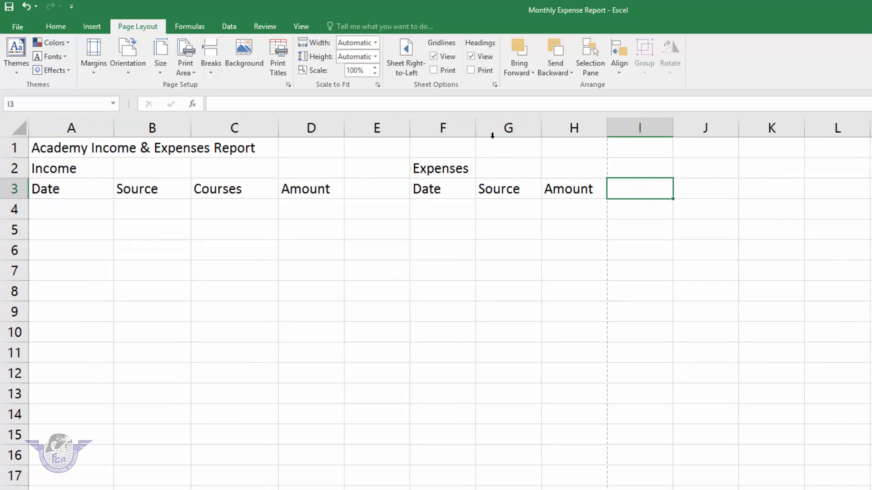
pyautogui.click(576, 212)
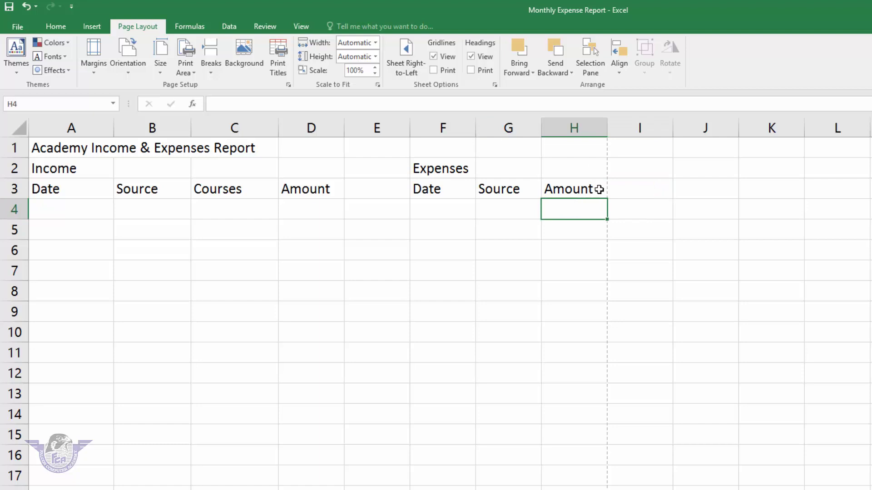
pyautogui.moveTo(599, 189); pyautogui.dragTo(32, 189)
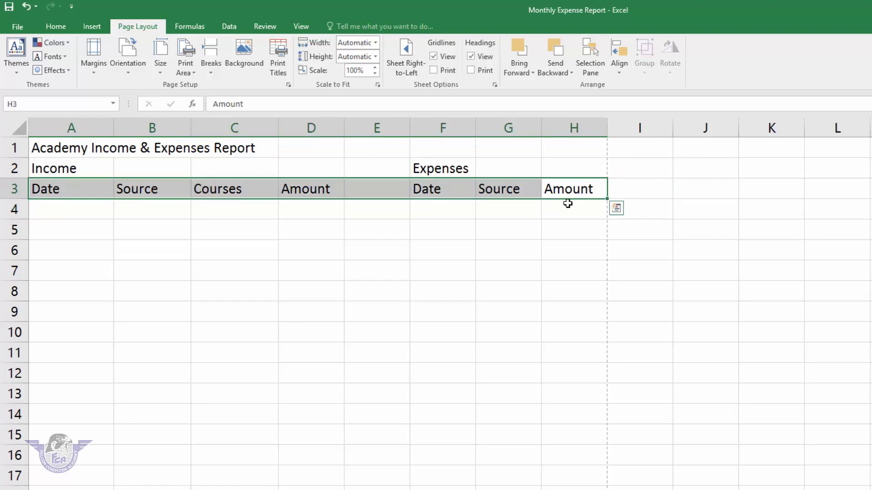
pyautogui.moveTo(576, 147); pyautogui.dragTo(39, 147)
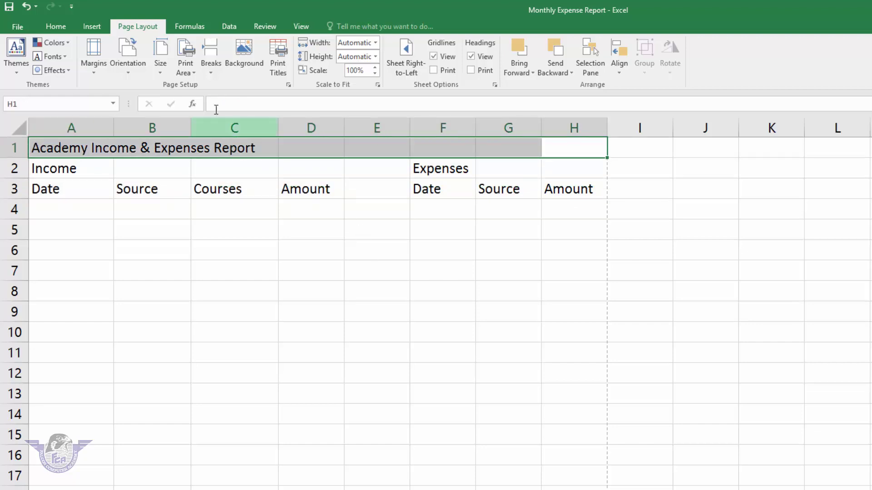
# - Merge and centre the title across A1:H1 and set it to font size 22
pyautogui.click(59, 27)
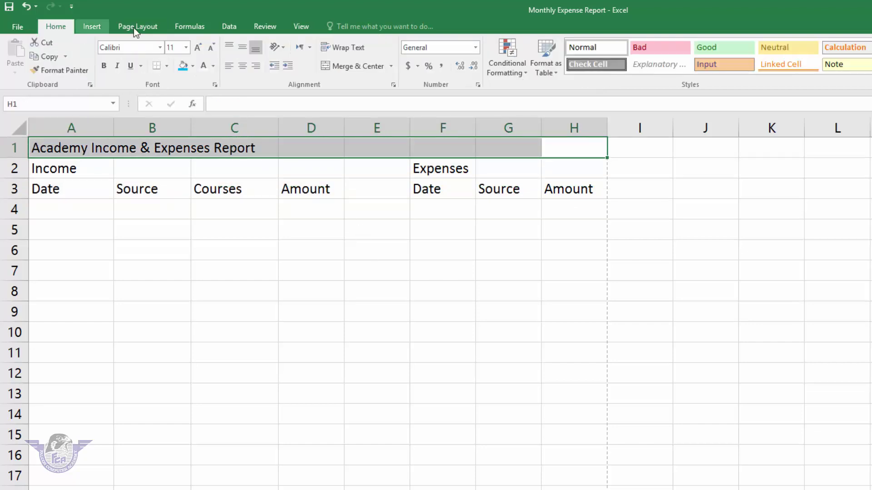
pyautogui.click(354, 68)
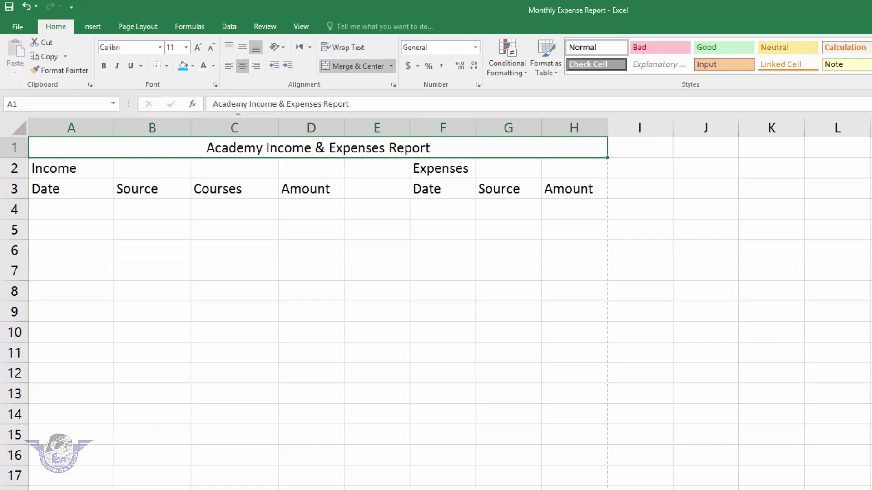
pyautogui.click(185, 48)
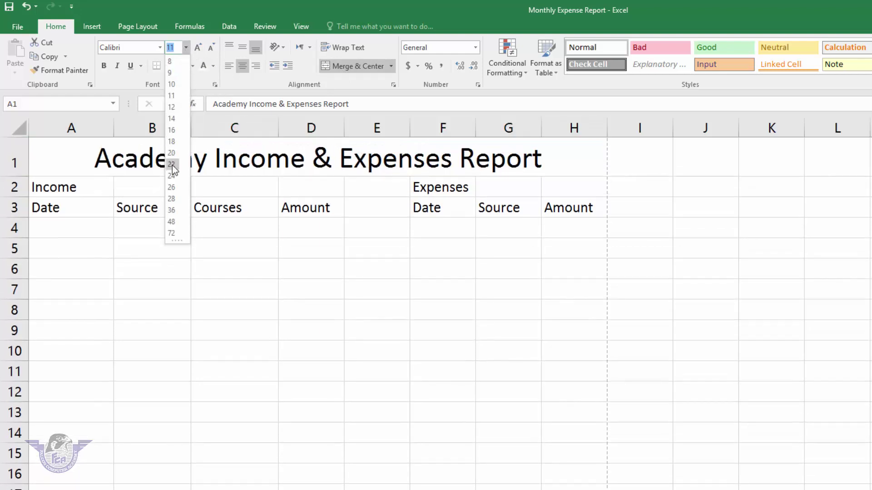
pyautogui.click(172, 165)
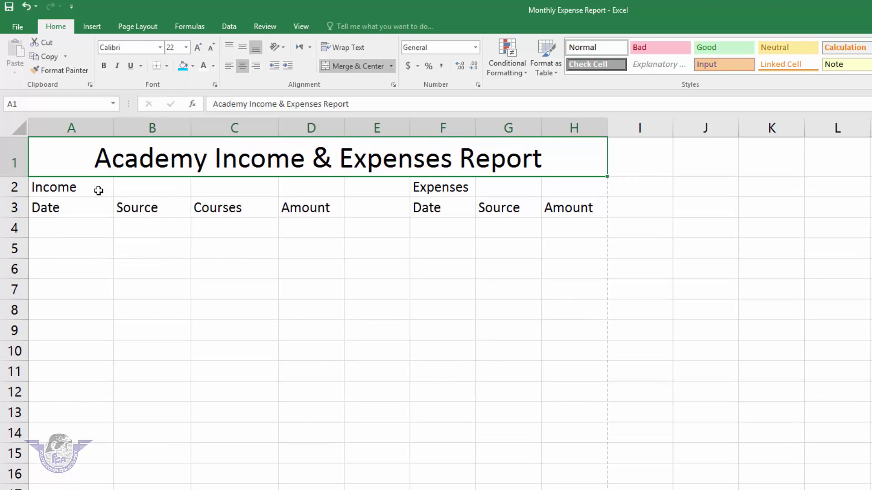
# - Merge and centre Income over A2:D2 and Expenses over F2:H2, both at size 18
pyautogui.moveTo(99, 190); pyautogui.dragTo(299, 186)
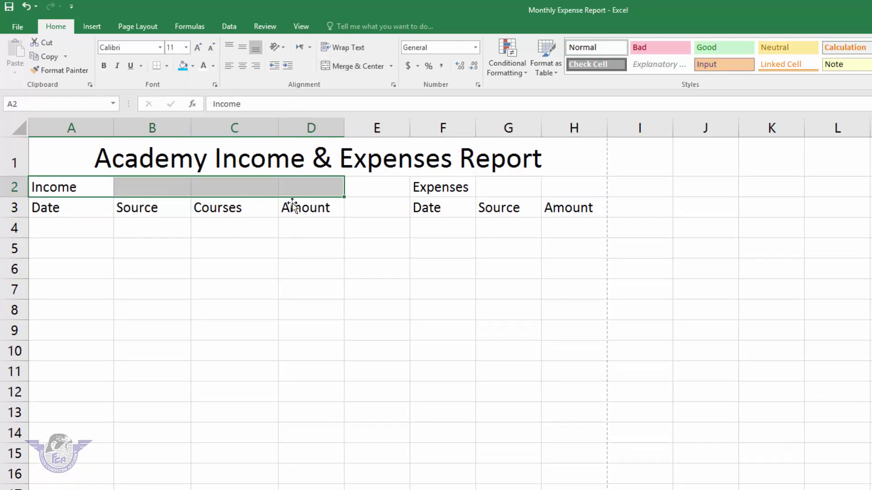
pyautogui.click(342, 69)
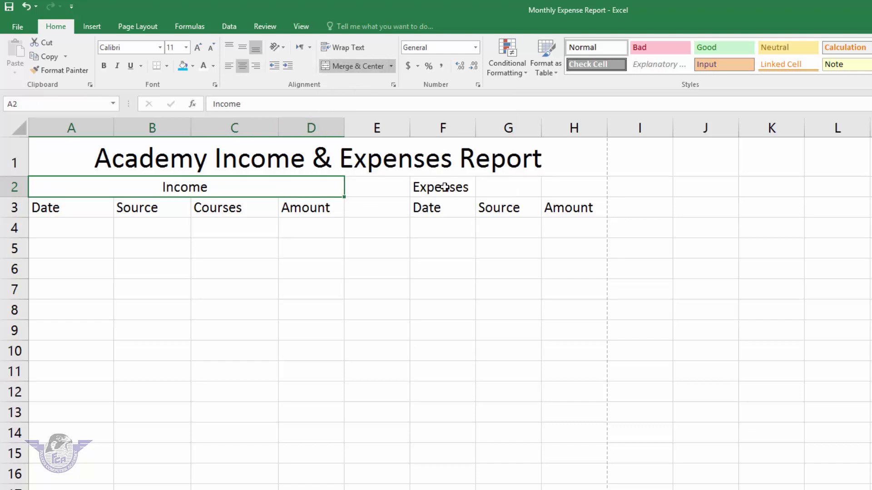
pyautogui.moveTo(445, 185); pyautogui.dragTo(568, 186)
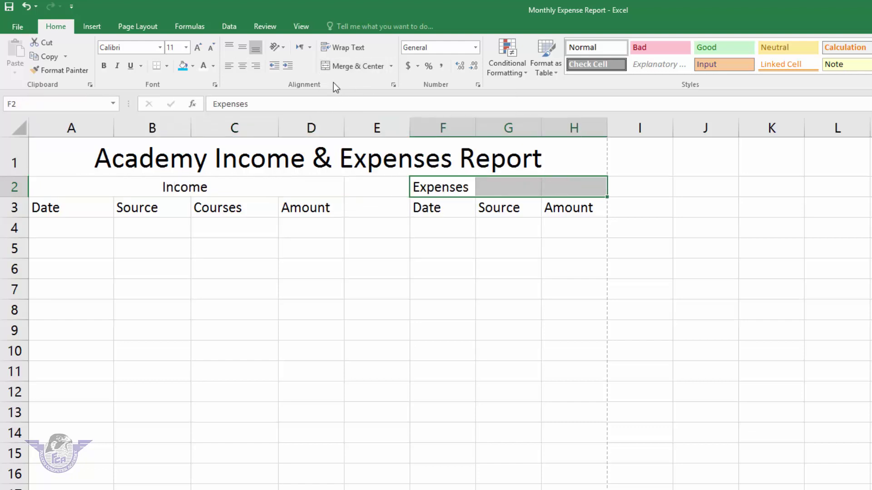
pyautogui.click(345, 66)
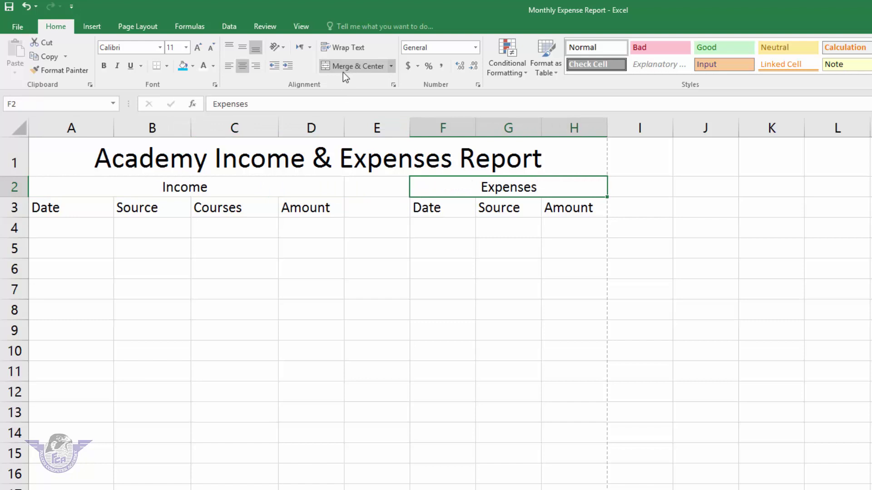
pyautogui.keyDown('ctrl'); pyautogui.click(186, 190); pyautogui.keyUp('ctrl')
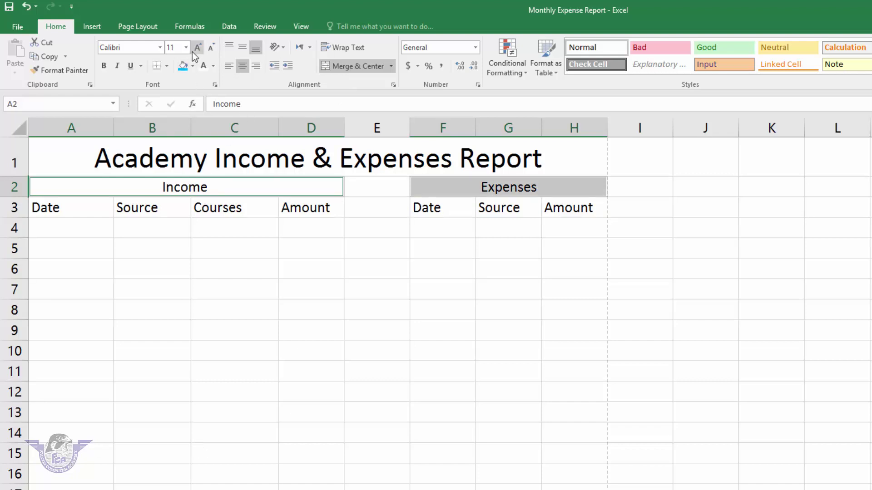
pyautogui.click(186, 47)
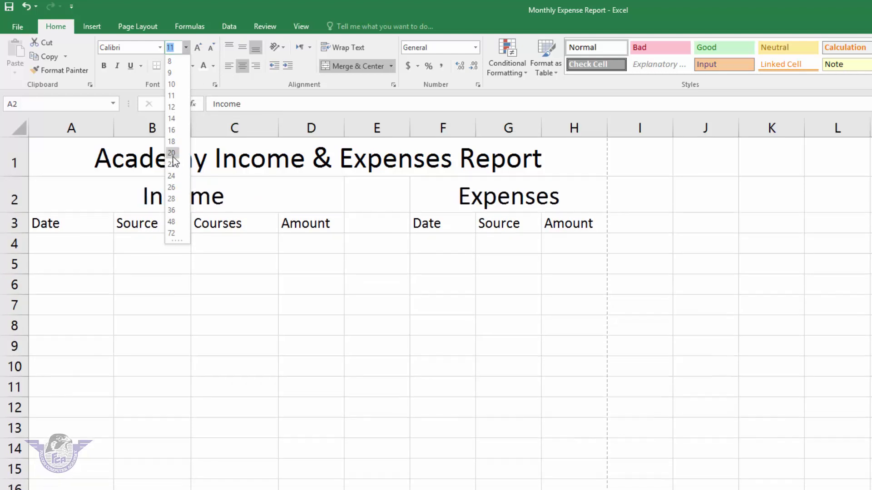
pyautogui.click(172, 142)
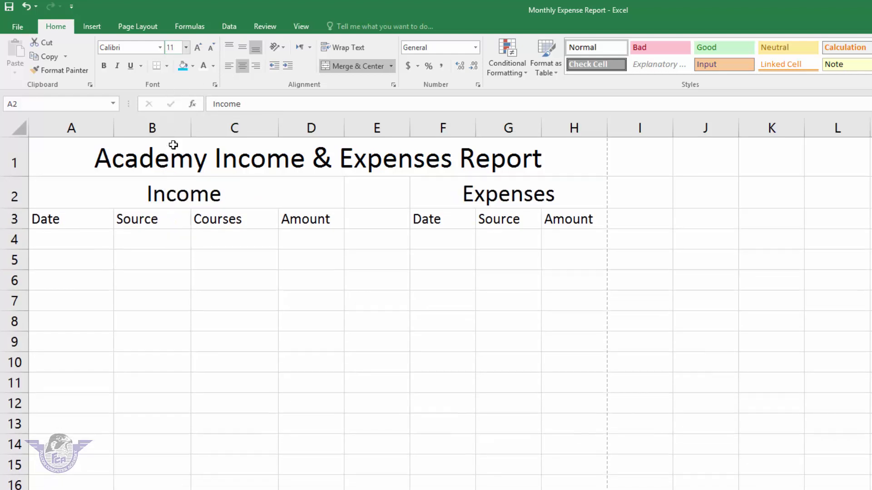
pyautogui.click(265, 271)
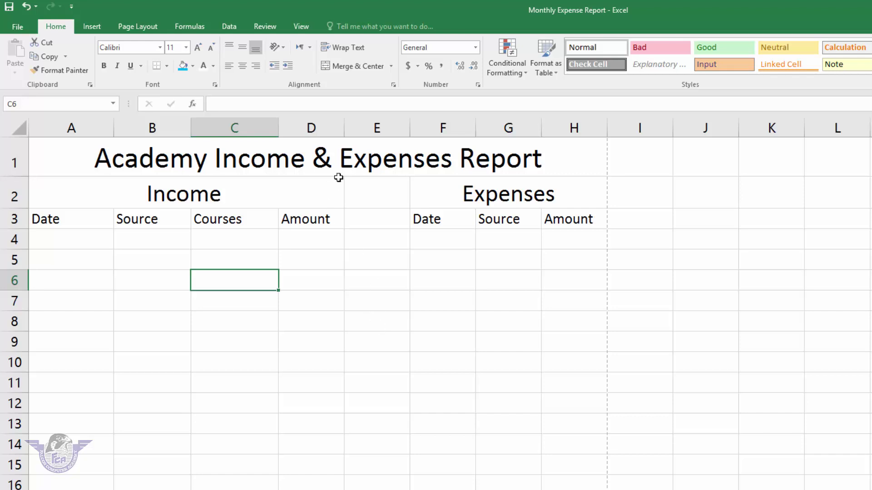
# - Give the merged title cell a light blue fill with white text
pyautogui.click(348, 160)
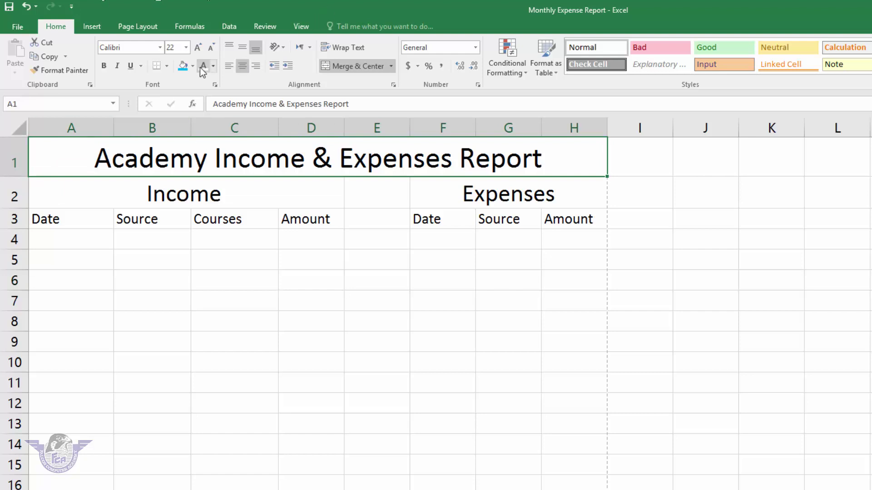
pyautogui.click(182, 66)
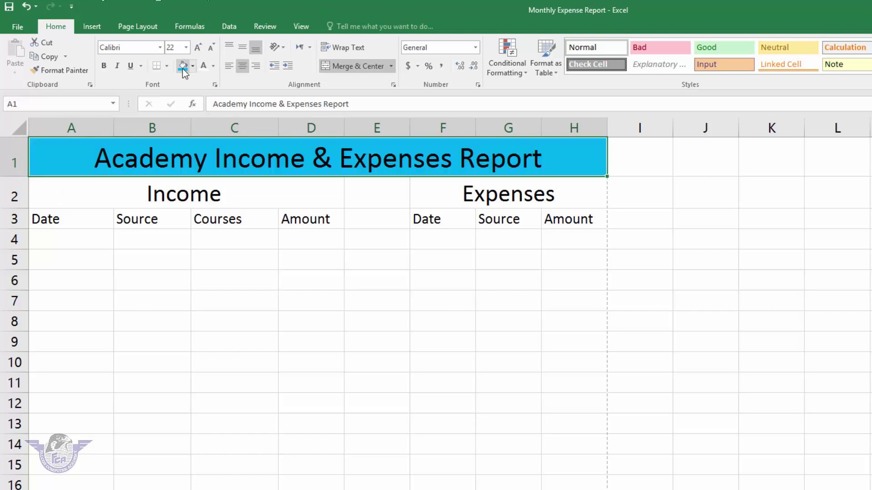
pyautogui.click(208, 69)
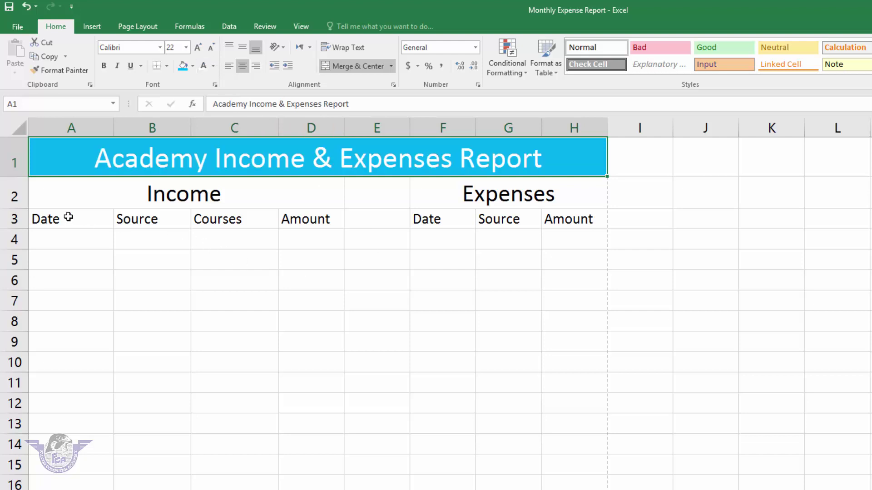
# - Fill the heading rows A3:D3 and F3:H3 with orange
pyautogui.moveTo(68, 219); pyautogui.dragTo(304, 223)
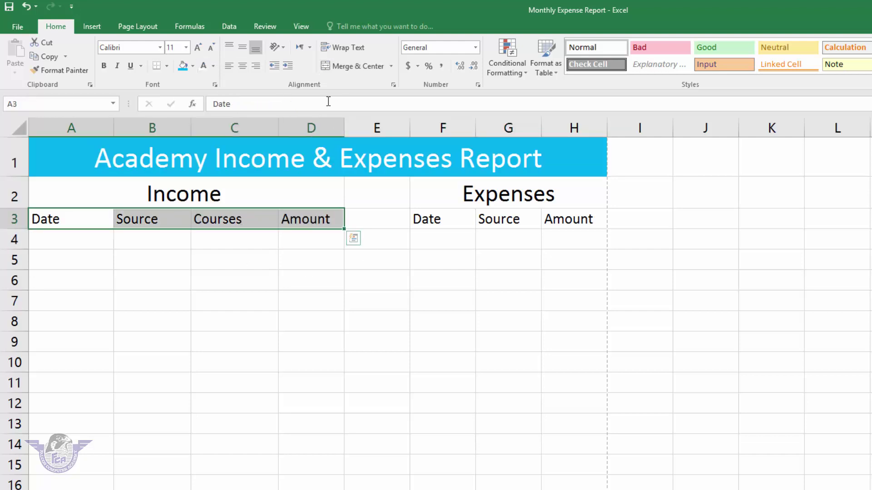
pyautogui.click(194, 67)
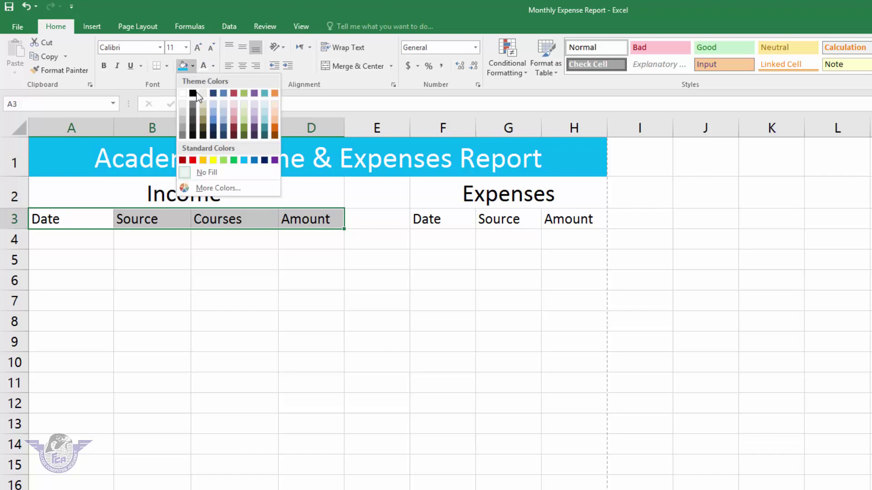
pyautogui.click(203, 161)
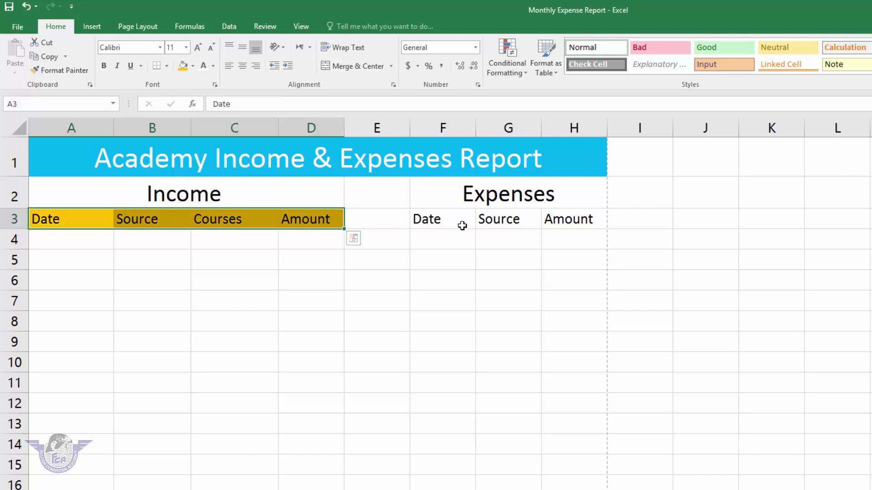
pyautogui.moveTo(425, 220); pyautogui.dragTo(559, 223)
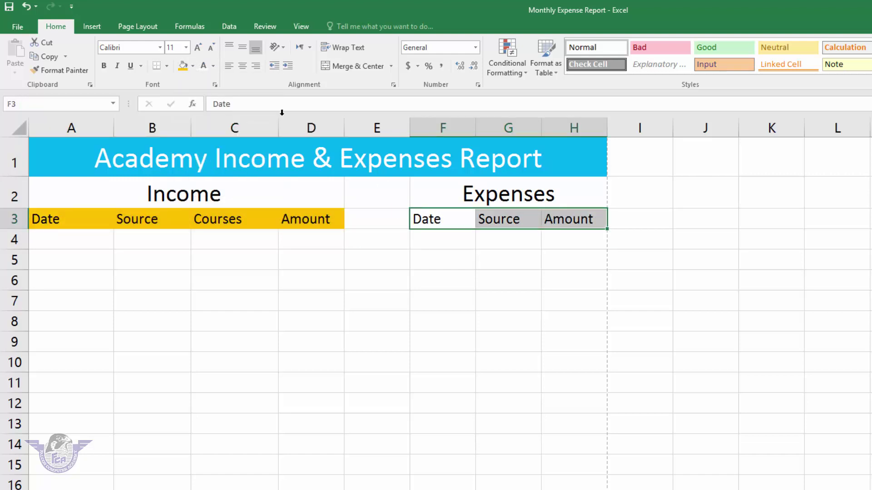
pyautogui.click(183, 67)
pyautogui.click(426, 342)
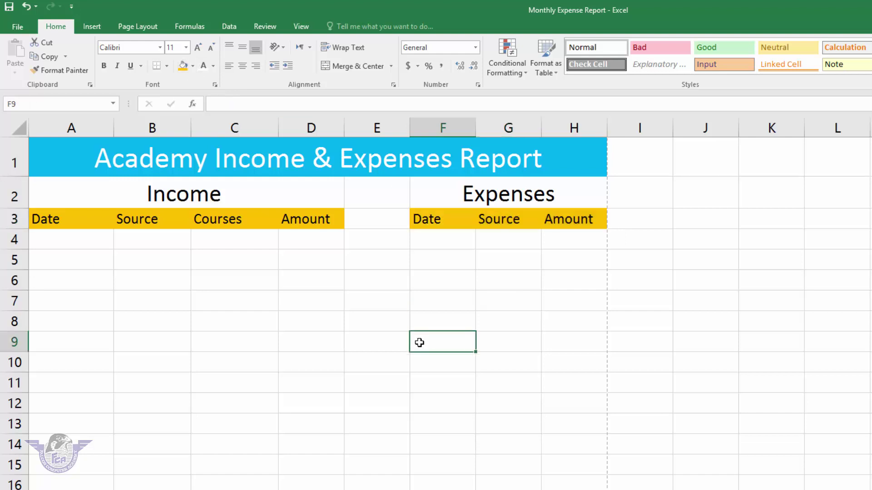
# - Apply All Borders to the Income table A3:D49 and the Expenses table F3:H50
pyautogui.moveTo(68, 220)
pyautogui.mouseDown()
pyautogui.moveTo(180, 235)
pyautogui.moveTo(237, 462)
pyautogui.mouseUp()
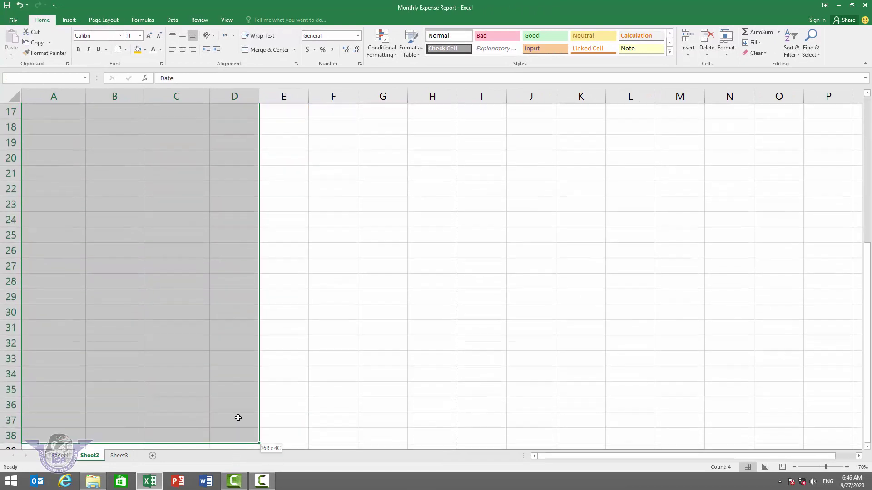
pyautogui.moveTo(237, 462)
pyautogui.mouseDown()
pyautogui.moveTo(246, 383)
pyautogui.moveTo(245, 83)
pyautogui.mouseUp()
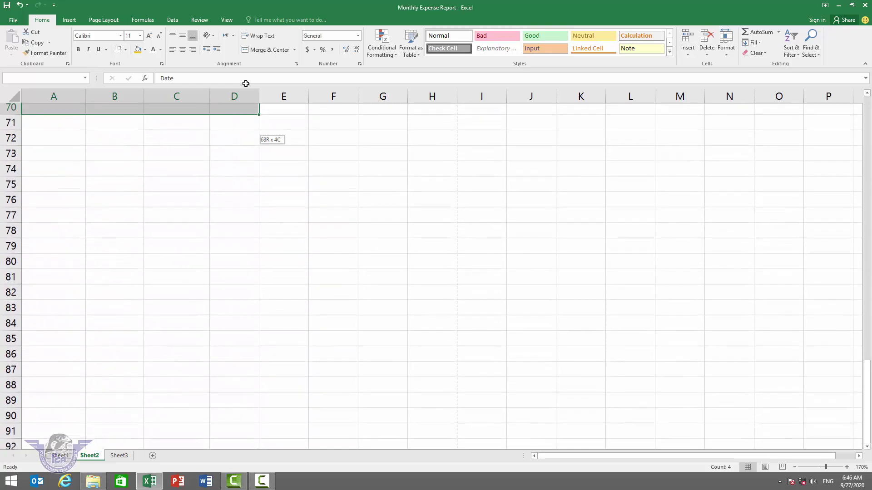
pyautogui.moveTo(246, 84)
pyautogui.mouseDown()
pyautogui.moveTo(223, 248)
pyautogui.moveTo(232, 237)
pyautogui.mouseUp()
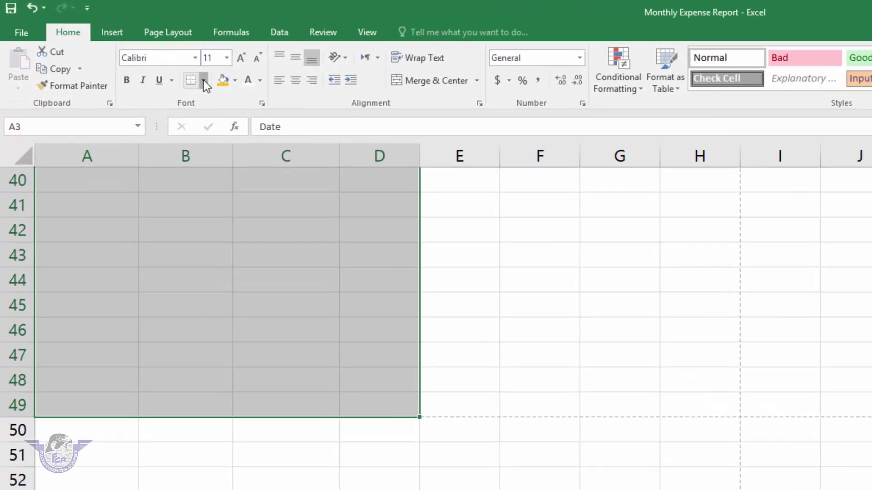
pyautogui.click(203, 81)
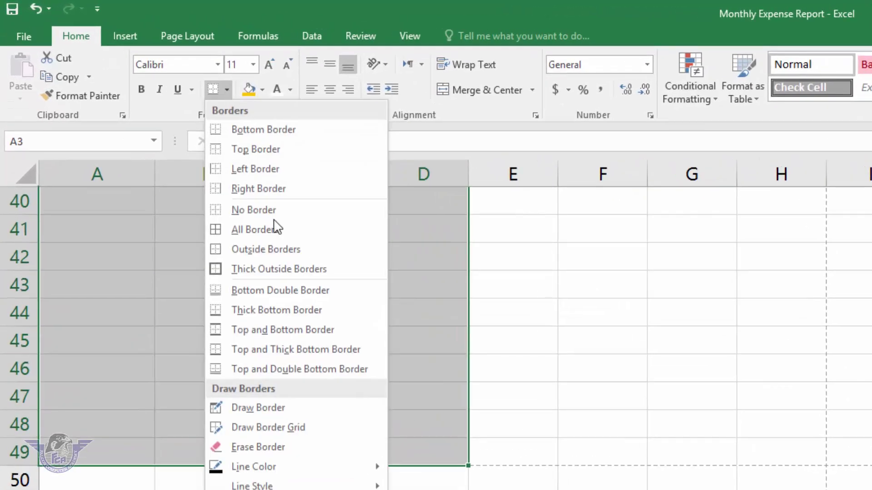
pyautogui.click(272, 225)
pyautogui.scroll(12, 255, 228)
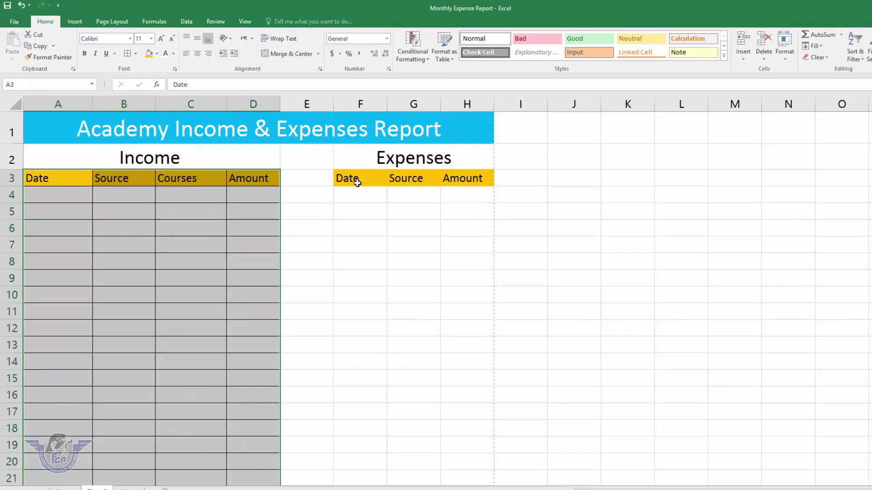
pyautogui.moveTo(317, 165)
pyautogui.mouseDown()
pyautogui.moveTo(433, 196)
pyautogui.moveTo(435, 444)
pyautogui.moveTo(437, 429)
pyautogui.mouseUp()
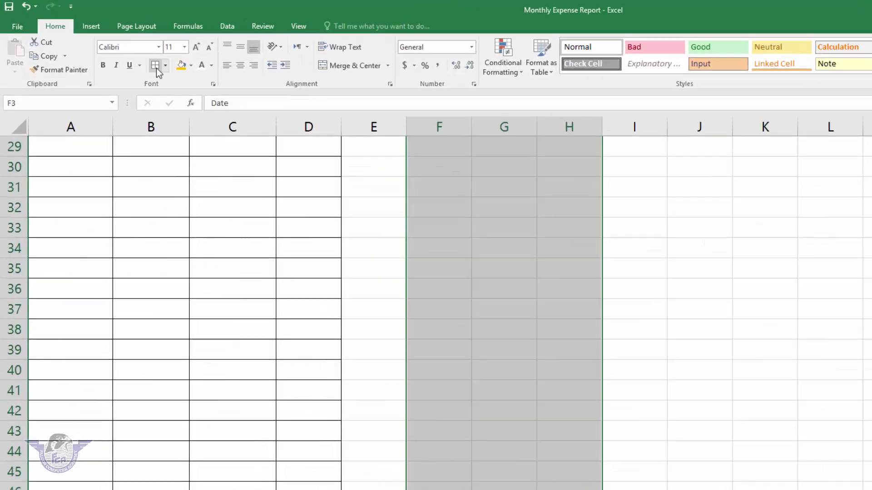
pyautogui.scroll(9, 342, 191)
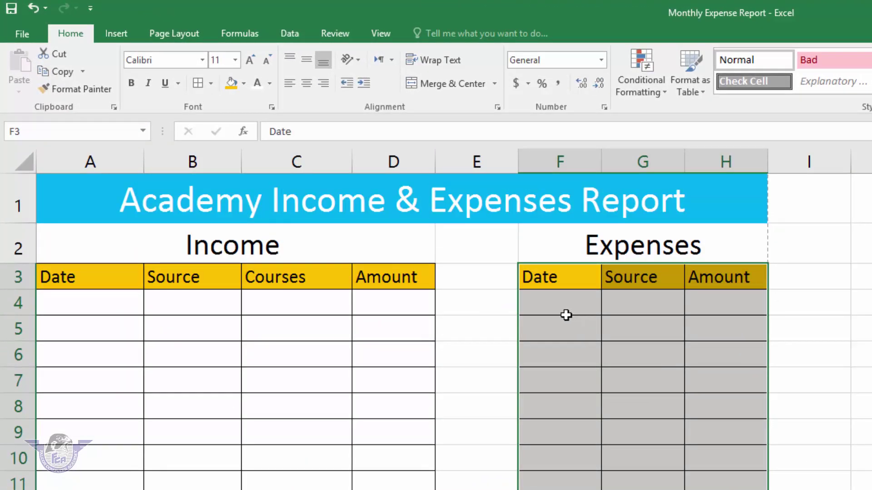
pyautogui.click(565, 312)
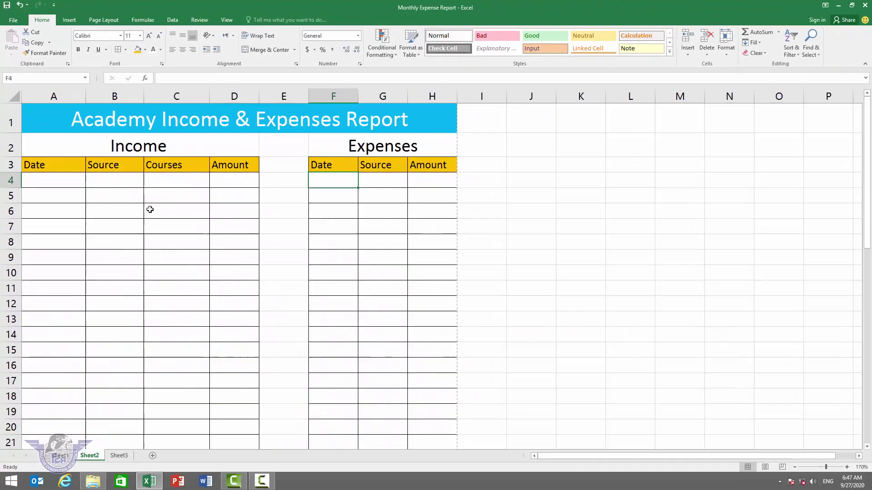
pyautogui.hotkey('ctrl', 'p')
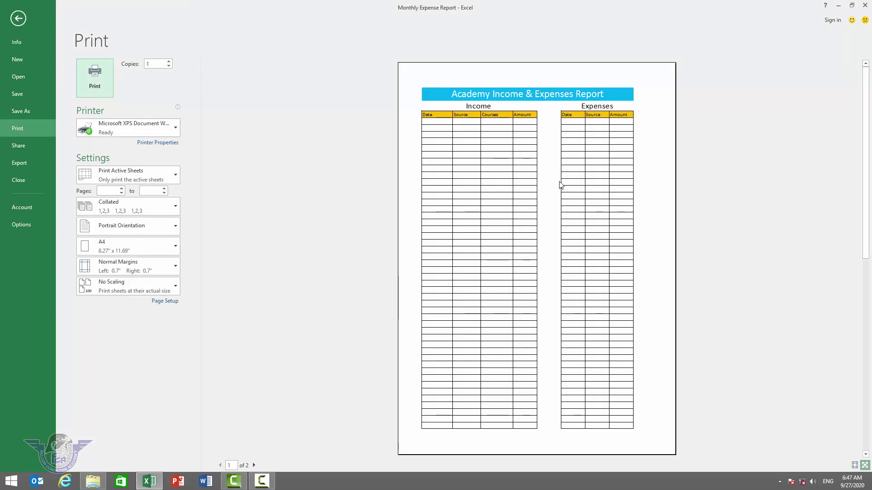
pyautogui.press('Escape')
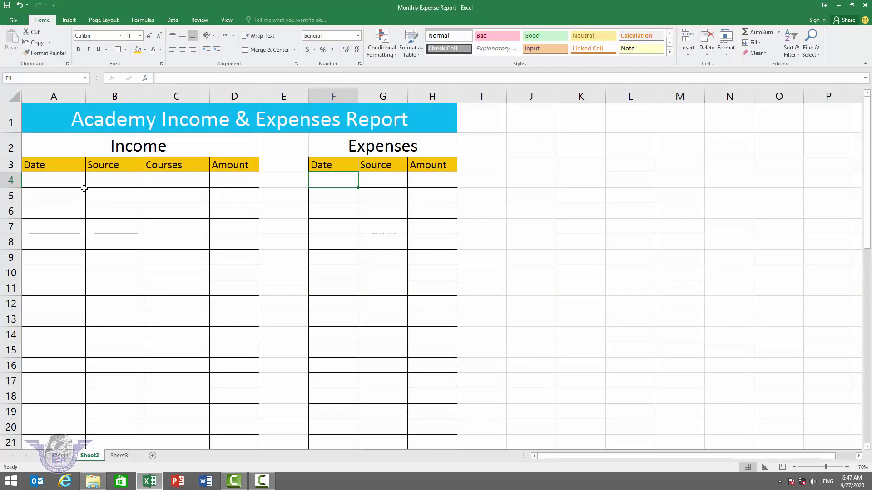
pyautogui.click(63, 182)
pyautogui.click(126, 181)
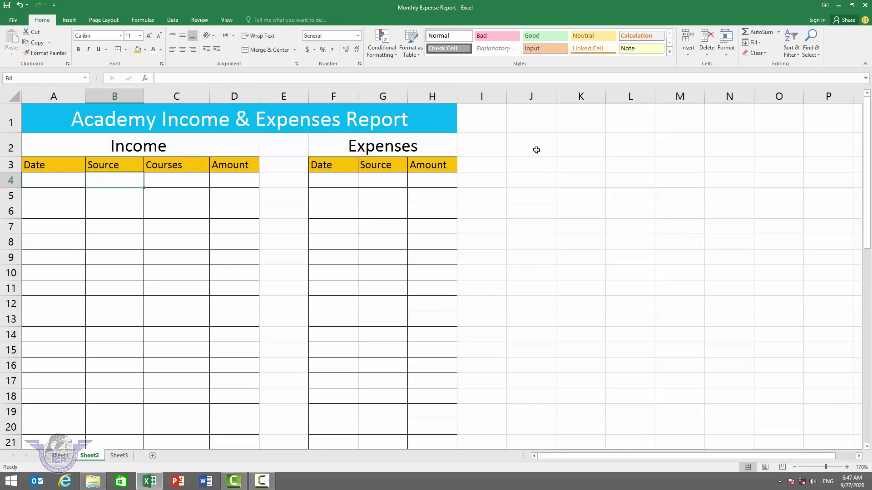
# - Type Total Income in J2, Total Expenses in L2 and Total Balance in N2
pyautogui.click(536, 150)
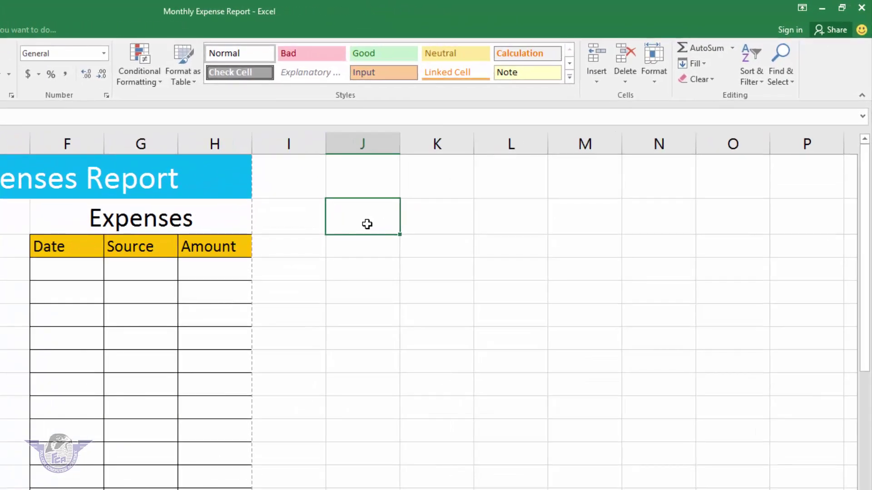
pyautogui.write('Total Inco')
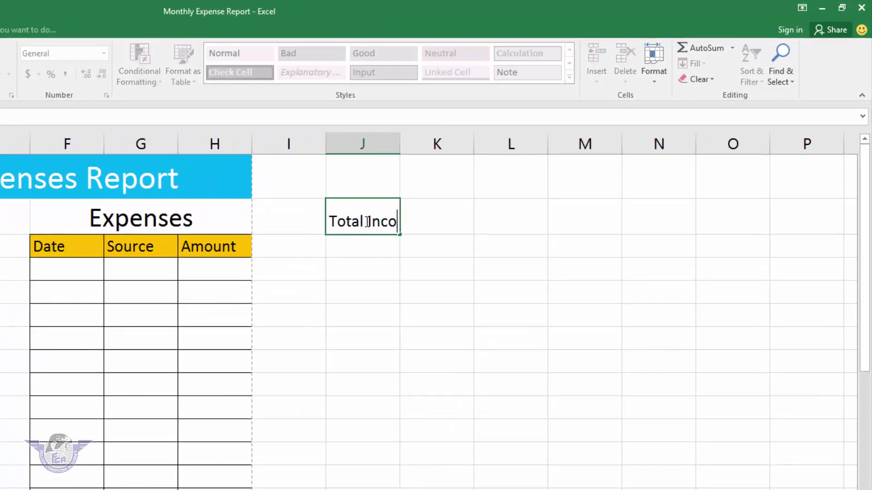
pyautogui.write('me')
pyautogui.press('Down')
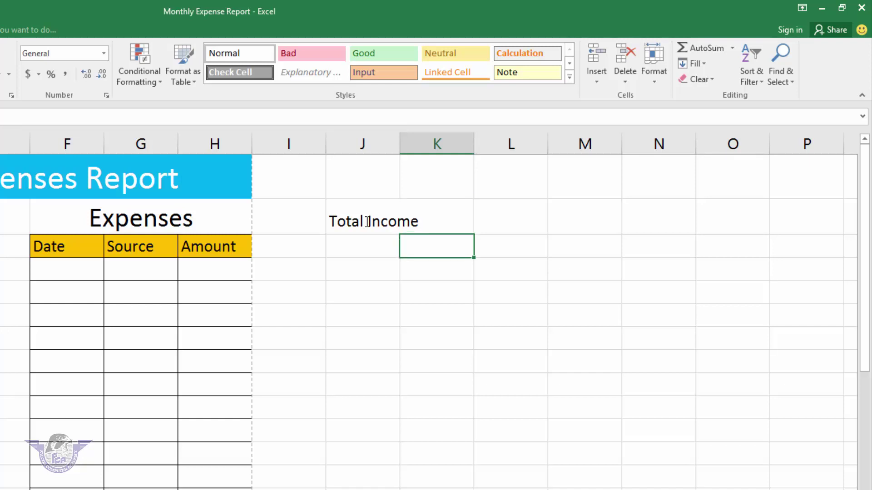
pyautogui.press('Up')
pyautogui.click(366, 221)
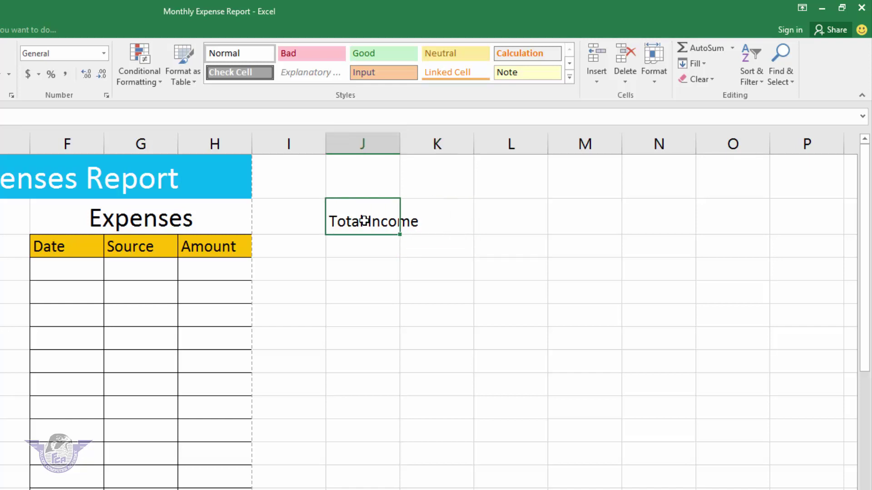
pyautogui.press('Right')
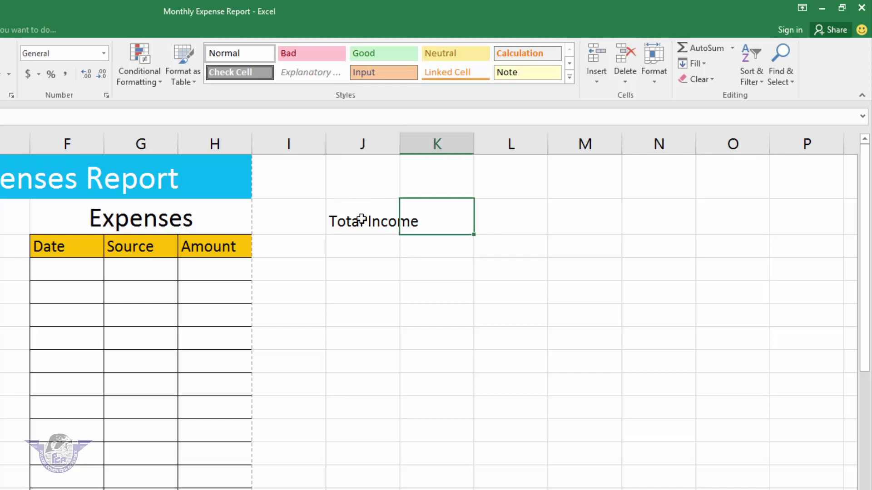
pyautogui.press('Right')
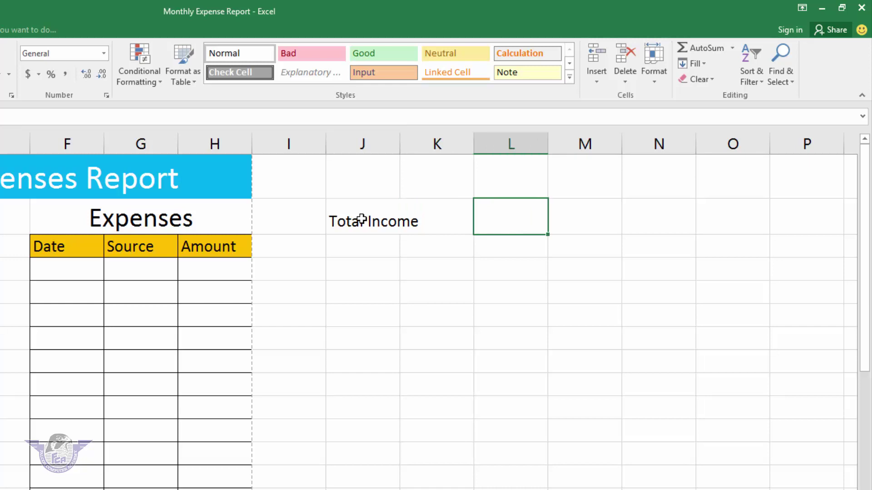
pyautogui.write('Total Expenses')
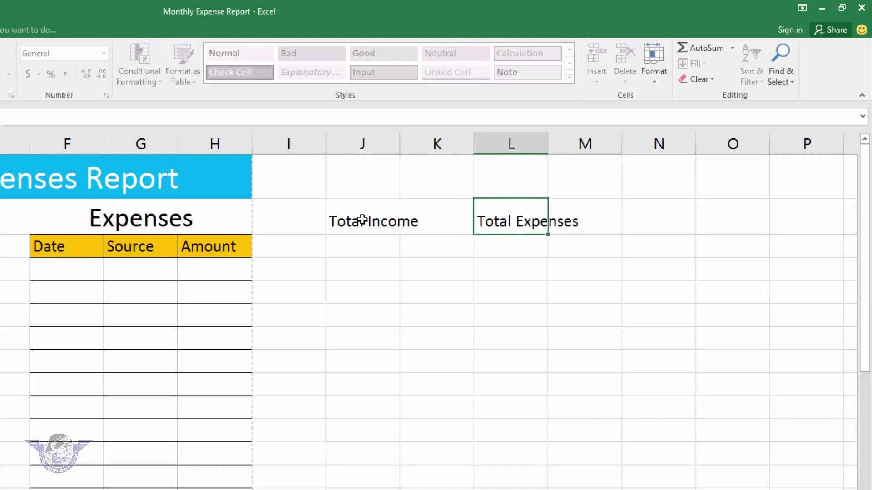
pyautogui.press('Right')
pyautogui.press('Right')
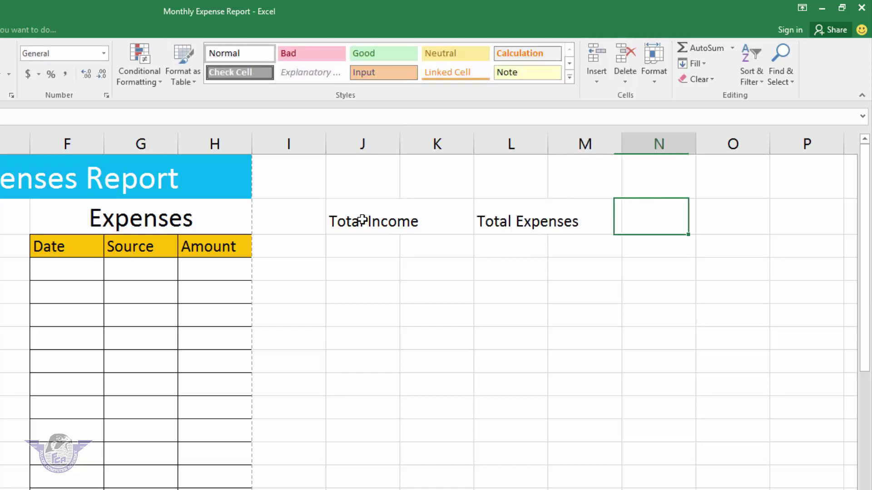
pyautogui.write('Total B')
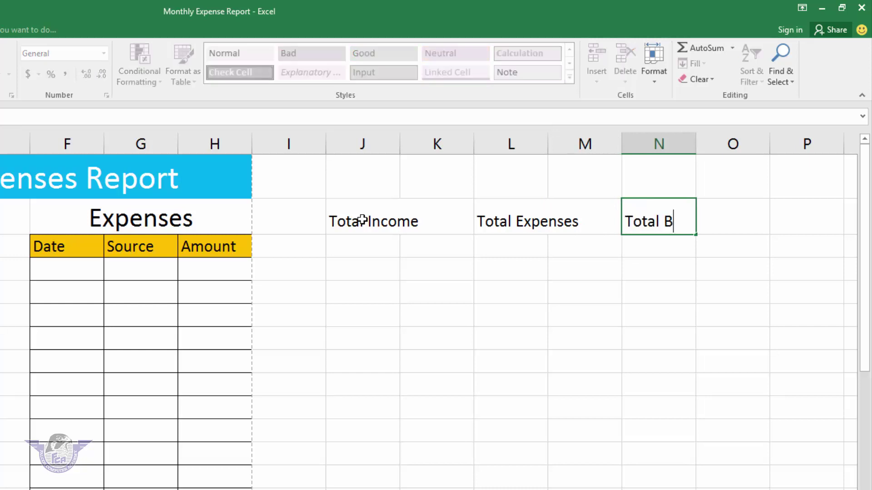
pyautogui.write('alance')
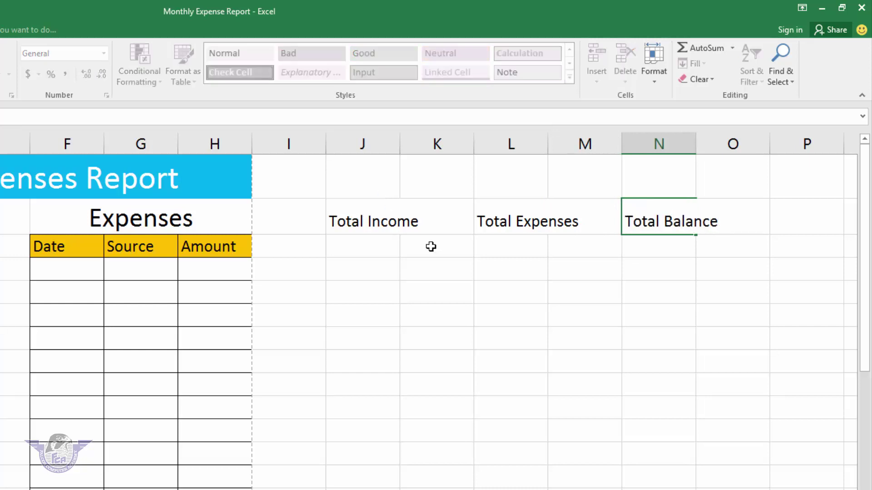
pyautogui.click(560, 291)
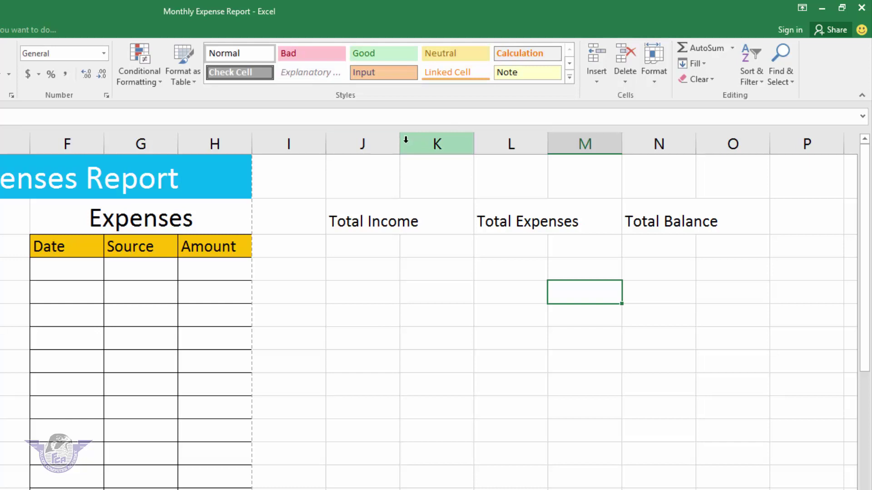
# - Widen columns J, L and N and set the three totals headings to size 18
pyautogui.moveTo(400, 141); pyautogui.dragTo(427, 141)
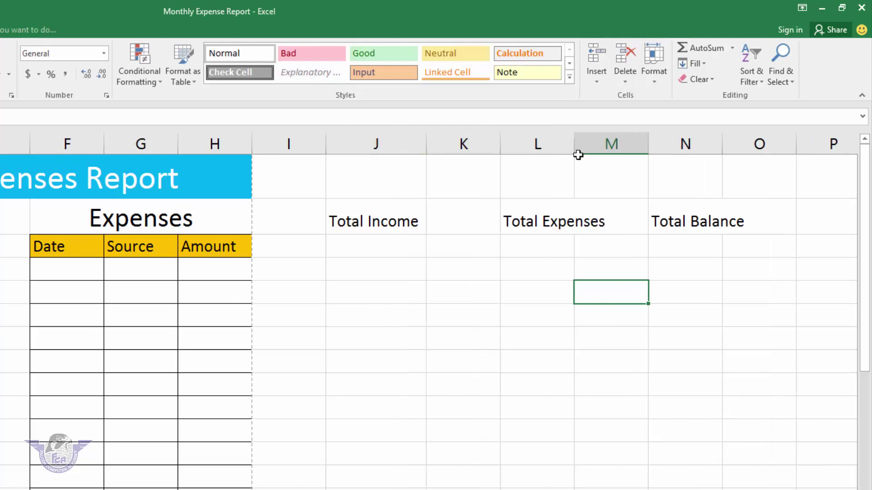
pyautogui.moveTo(575, 140); pyautogui.dragTo(616, 141)
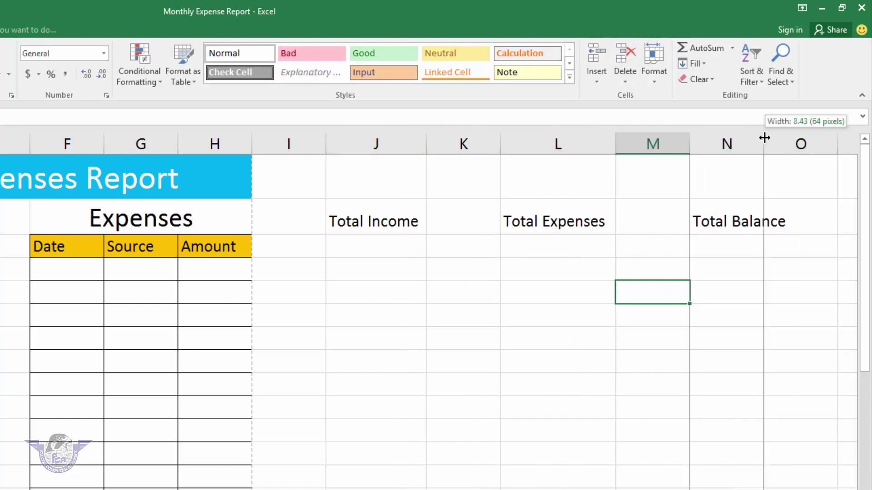
pyautogui.moveTo(764, 138); pyautogui.dragTo(797, 138)
pyautogui.click(382, 220)
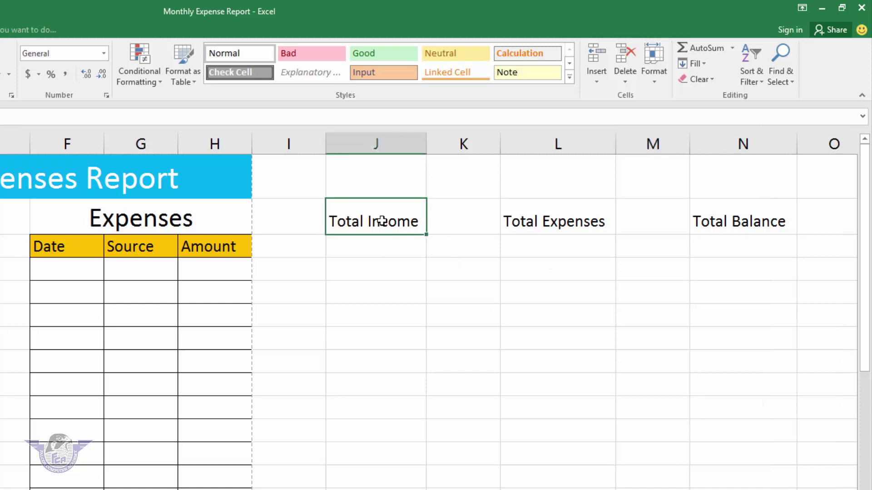
pyautogui.keyDown('ctrl'); pyautogui.click(591, 227); pyautogui.keyUp('ctrl')
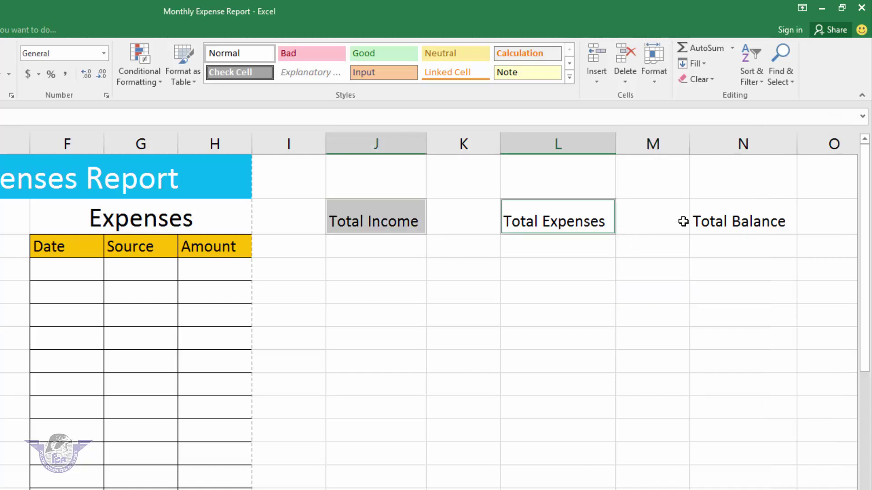
pyautogui.keyDown('ctrl'); pyautogui.click(722, 222); pyautogui.keyUp('ctrl')
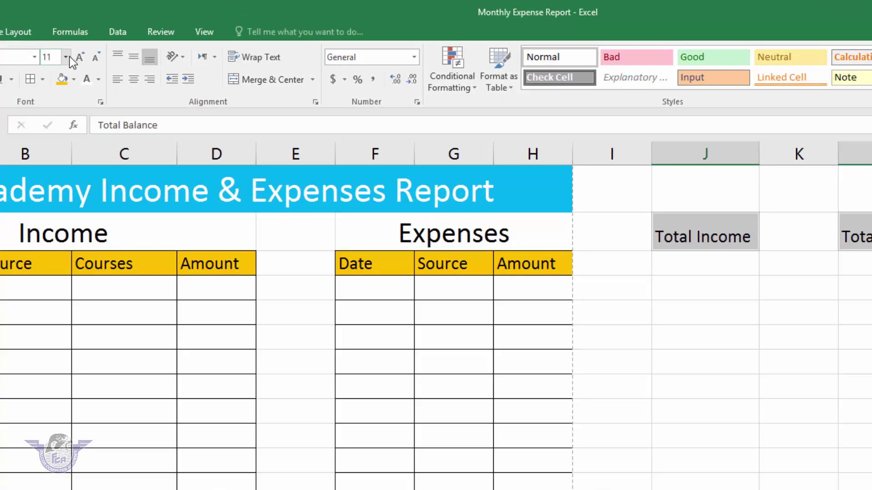
pyautogui.click(189, 48)
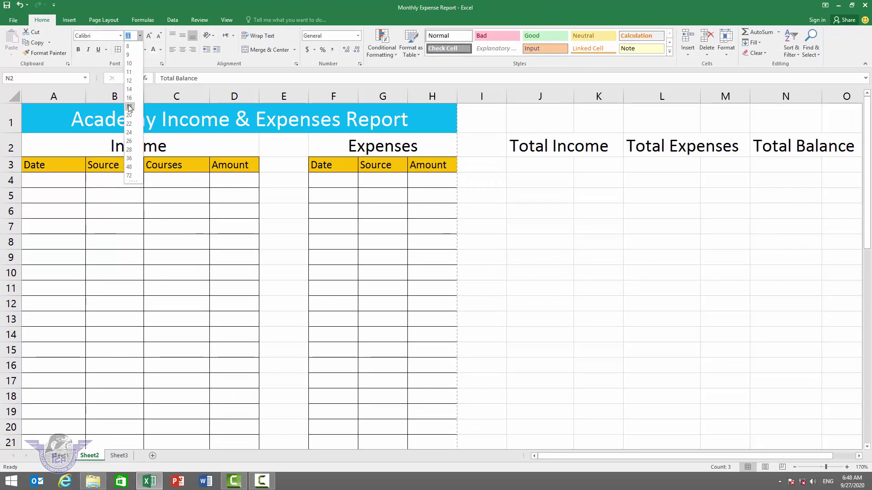
pyautogui.click(130, 106)
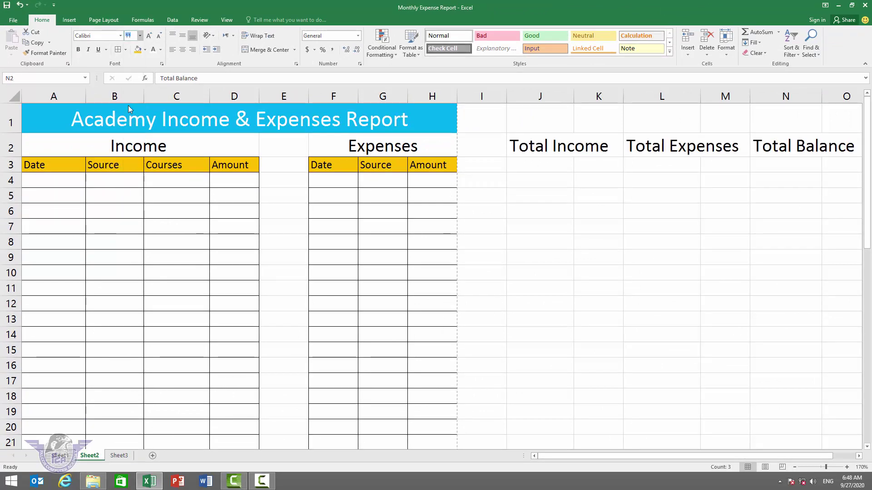
# - Auto-fit columns J, L and N to their totals headings
pyautogui.doubleClick(573, 96)
pyautogui.doubleClick(741, 96)
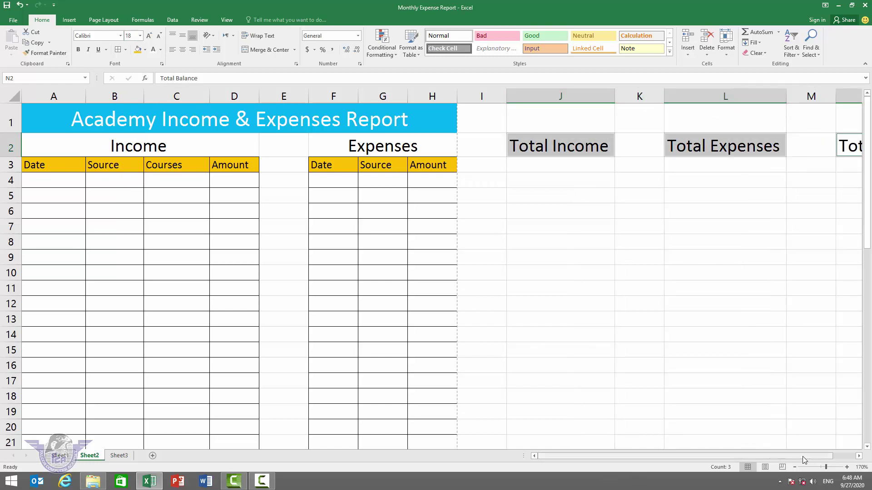
pyautogui.click(795, 467)
pyautogui.click(795, 468)
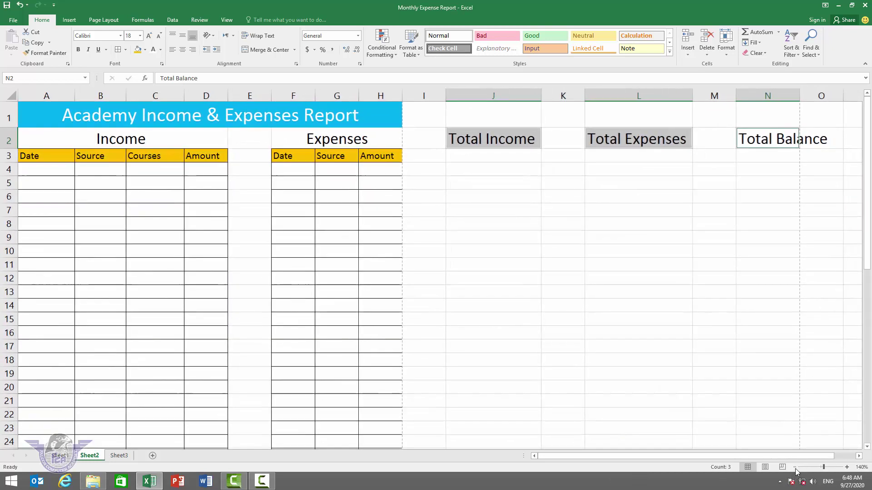
pyautogui.click(794, 468)
pyautogui.doubleClick(746, 95)
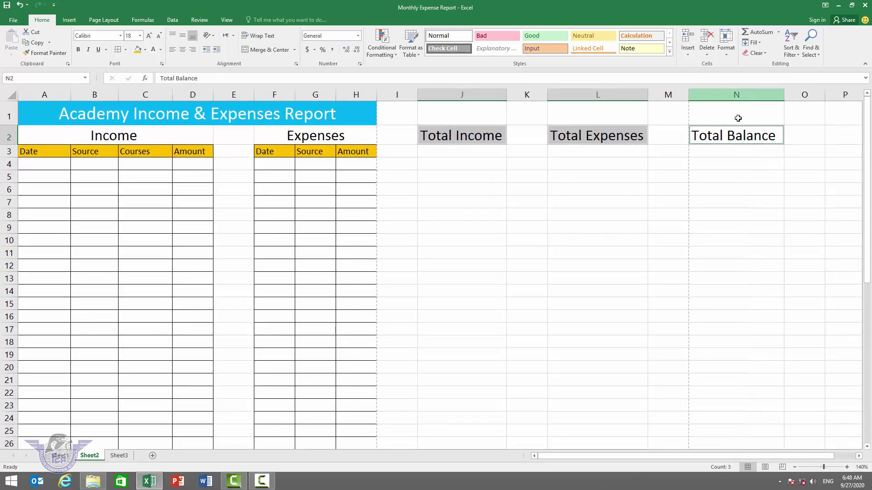
pyautogui.click(703, 163)
# - Narrow columns I, K and M into thin spacers and fine-tune the J–N widths
pyautogui.moveTo(417, 94); pyautogui.dragTo(406, 94)
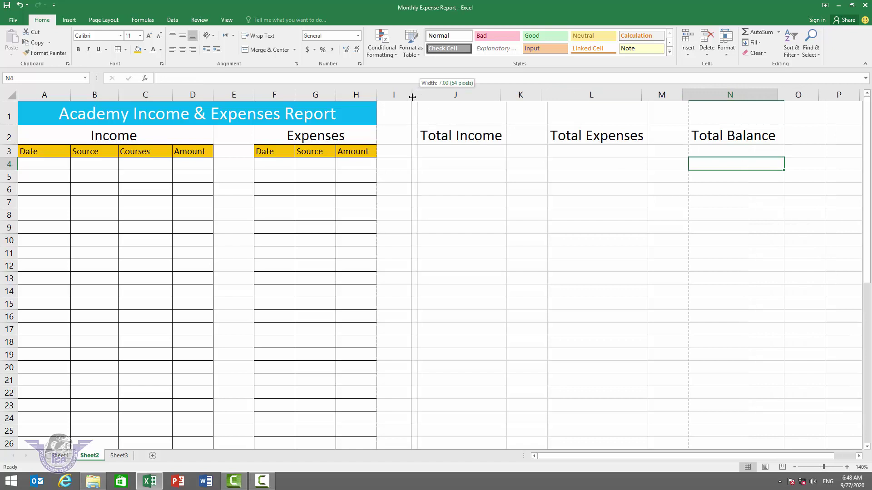
pyautogui.moveTo(536, 94); pyautogui.dragTo(511, 94)
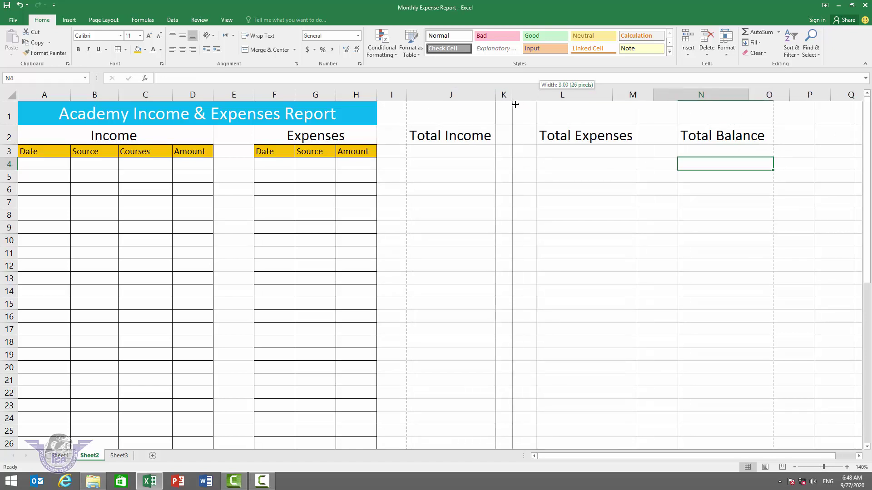
pyautogui.moveTo(653, 95); pyautogui.dragTo(628, 94)
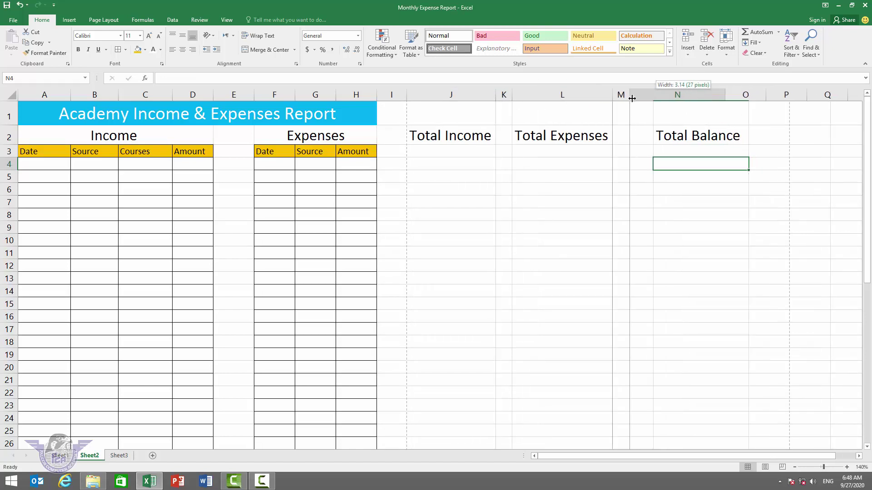
pyautogui.moveTo(725, 99); pyautogui.dragTo(732, 99)
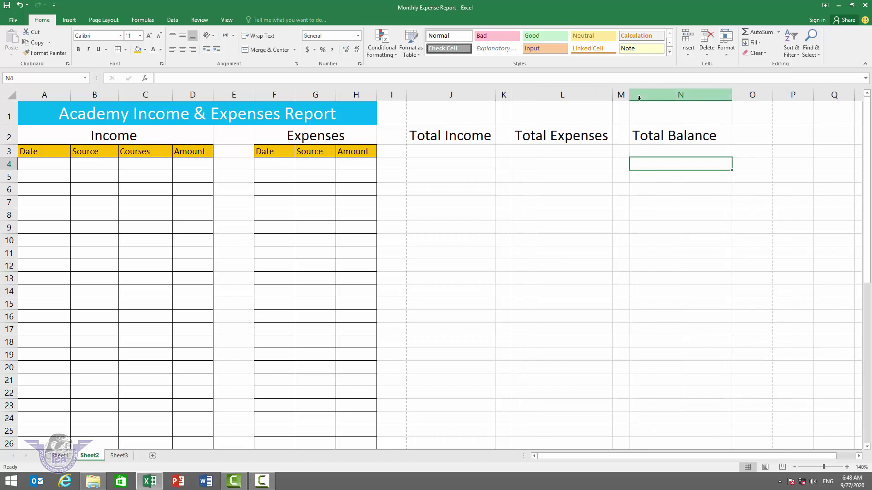
pyautogui.moveTo(629, 95)
pyautogui.mouseDown()
pyautogui.moveTo(638, 95)
pyautogui.moveTo(620, 95)
pyautogui.mouseUp()
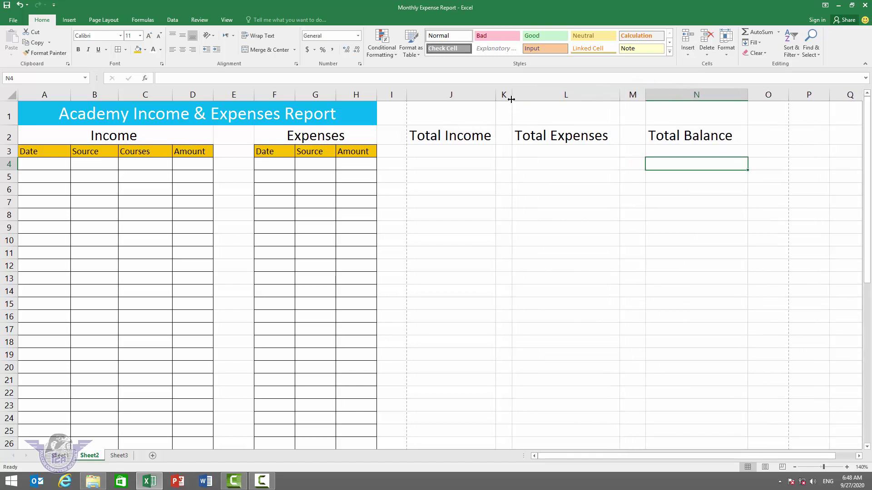
pyautogui.moveTo(512, 99)
pyautogui.mouseDown()
pyautogui.moveTo(520, 99)
pyautogui.moveTo(504, 96)
pyautogui.mouseUp()
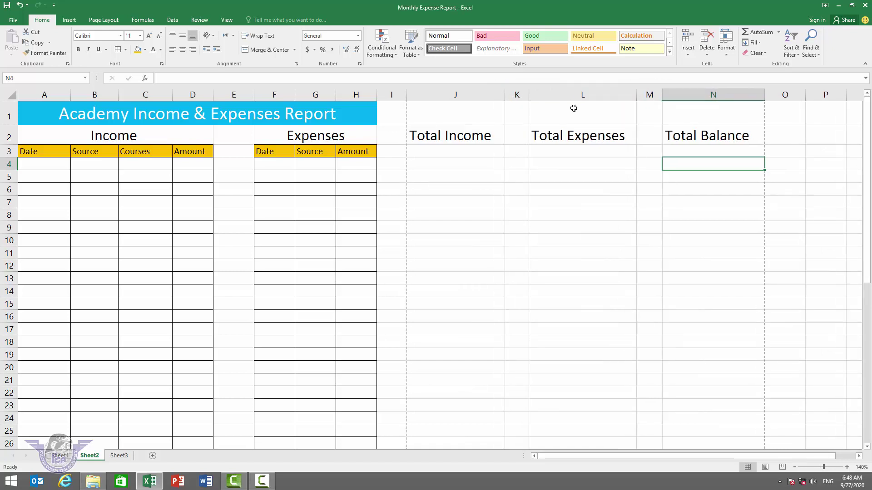
# - Give the Total Income, Total Expenses and Total Balance headings a light blue fill
pyautogui.click(465, 137)
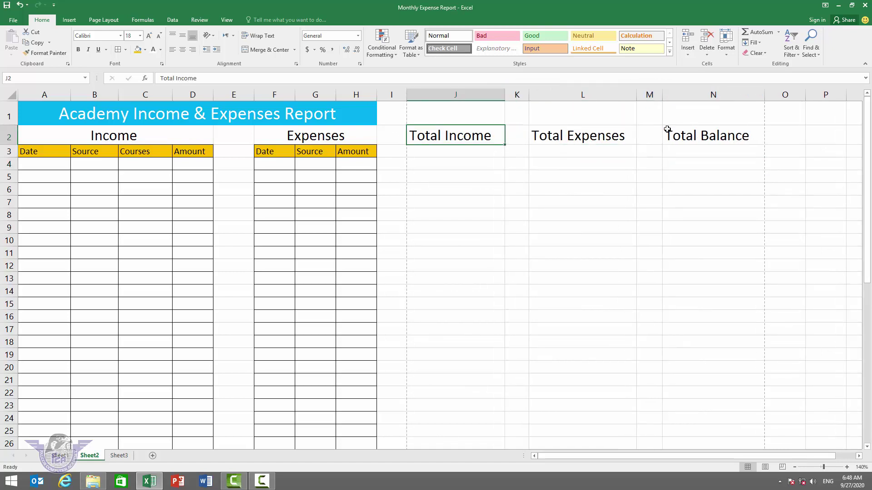
pyautogui.keyDown('ctrl'); pyautogui.click(608, 140); pyautogui.keyUp('ctrl')
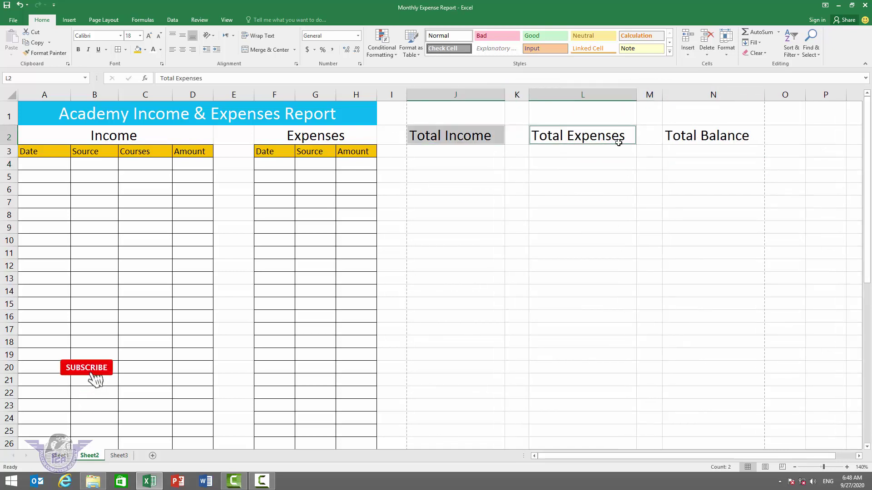
pyautogui.keyDown('ctrl'); pyautogui.click(724, 136); pyautogui.keyUp('ctrl')
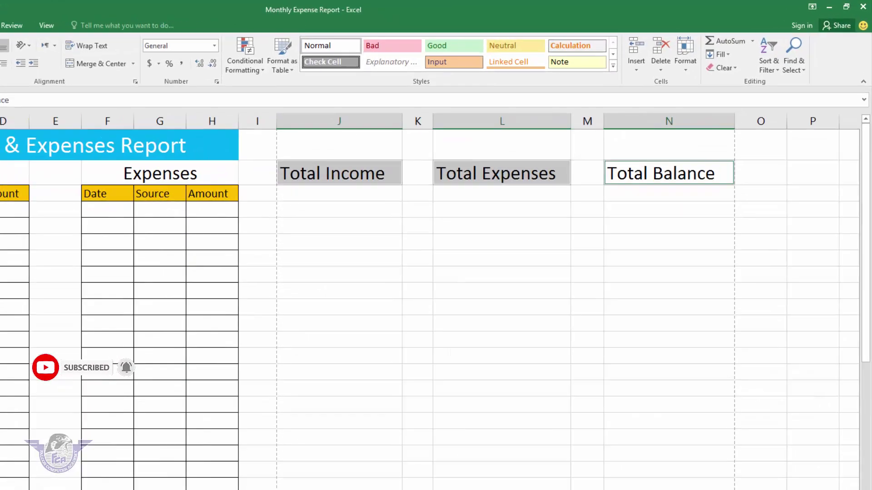
pyautogui.click(163, 59)
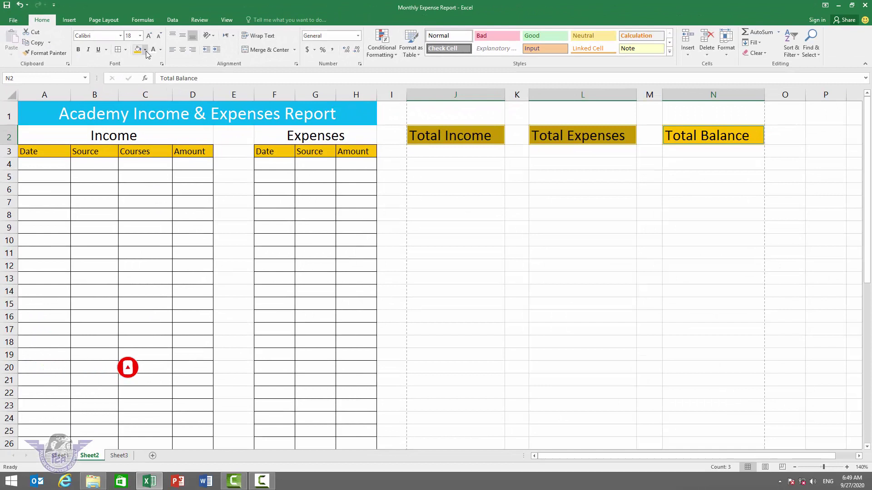
pyautogui.click(145, 49)
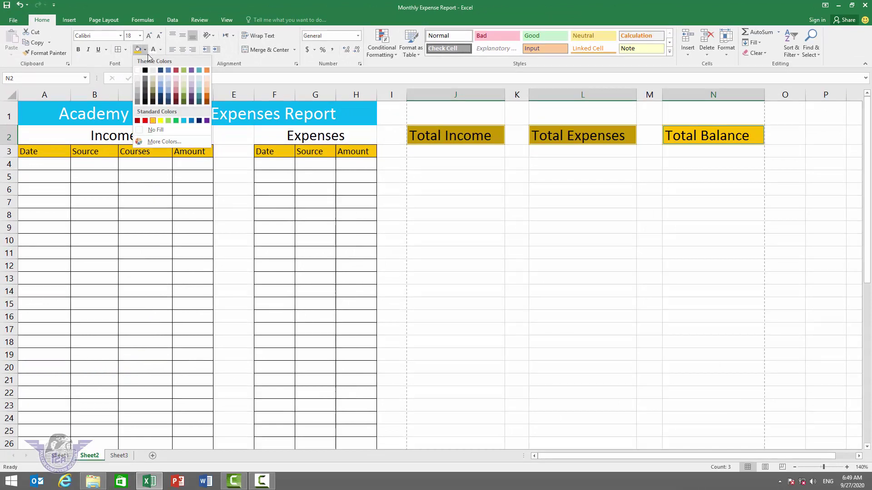
pyautogui.click(183, 120)
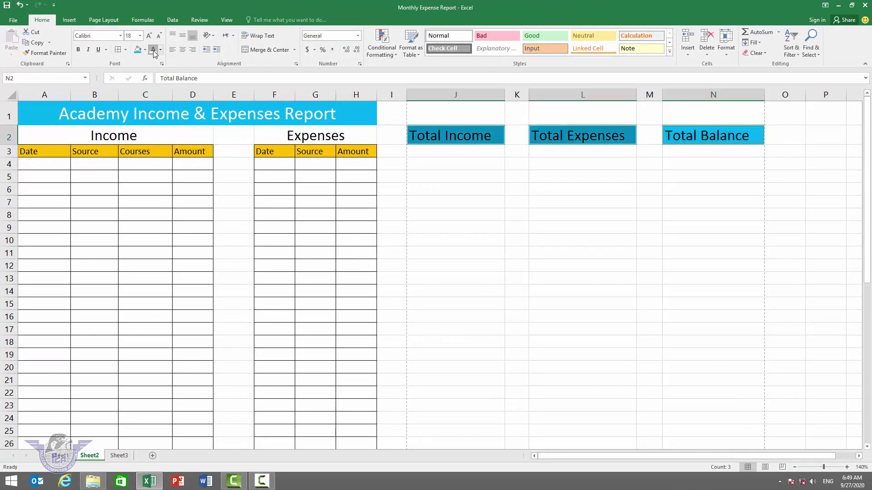
pyautogui.click(552, 190)
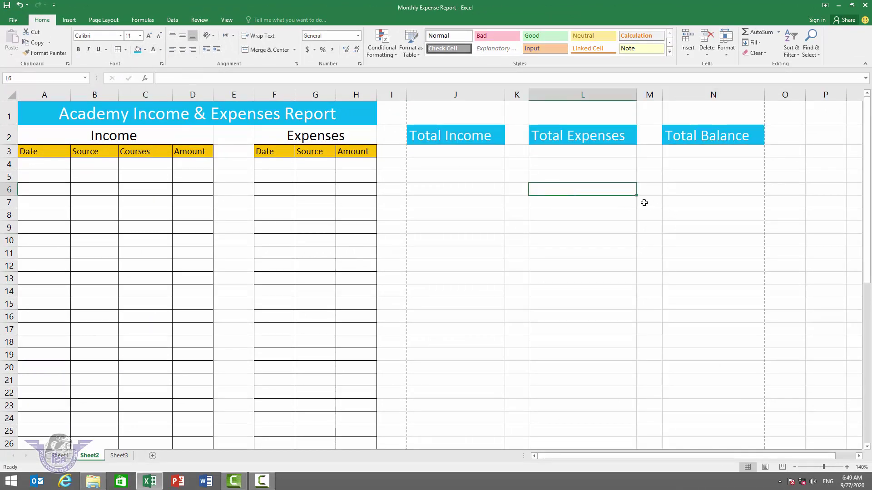
# - Set cells J3, L3 and N3 to font size 18
pyautogui.click(454, 154)
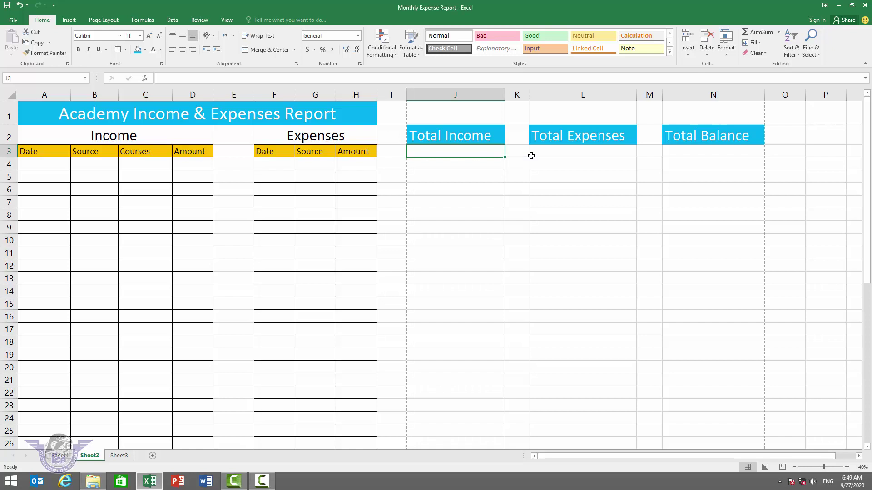
pyautogui.click(603, 151)
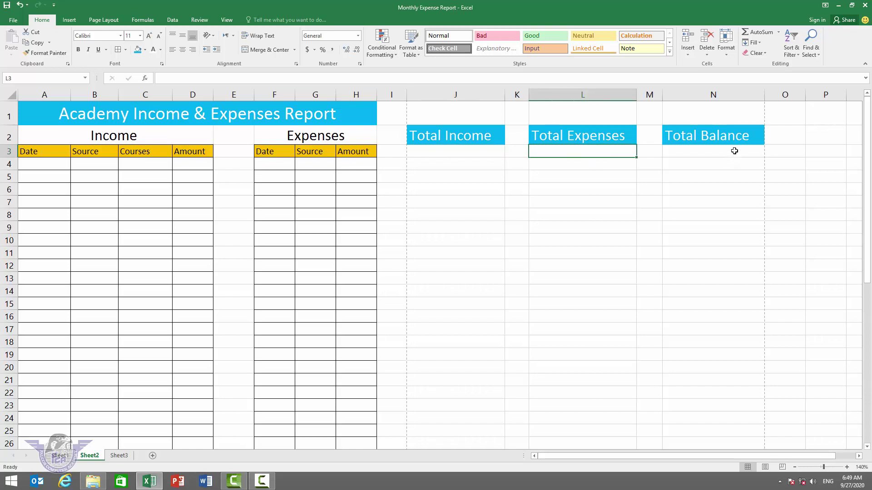
pyautogui.click(471, 150)
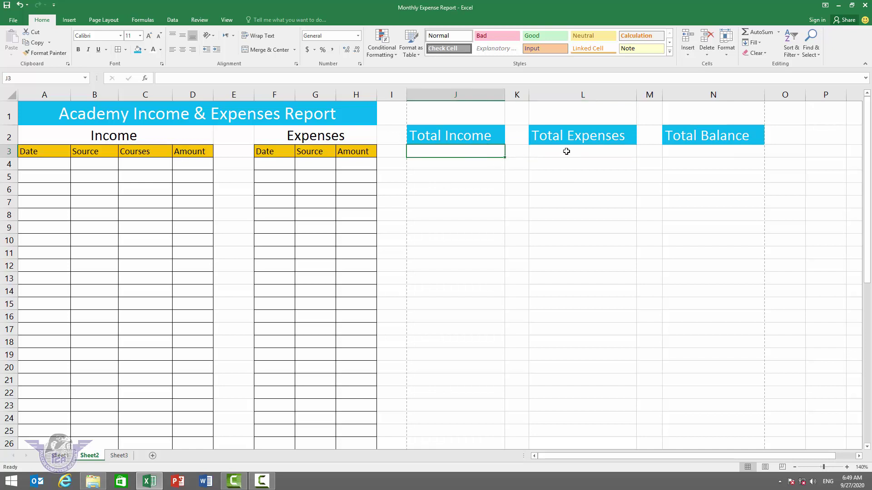
pyautogui.click(570, 150)
pyautogui.click(705, 151)
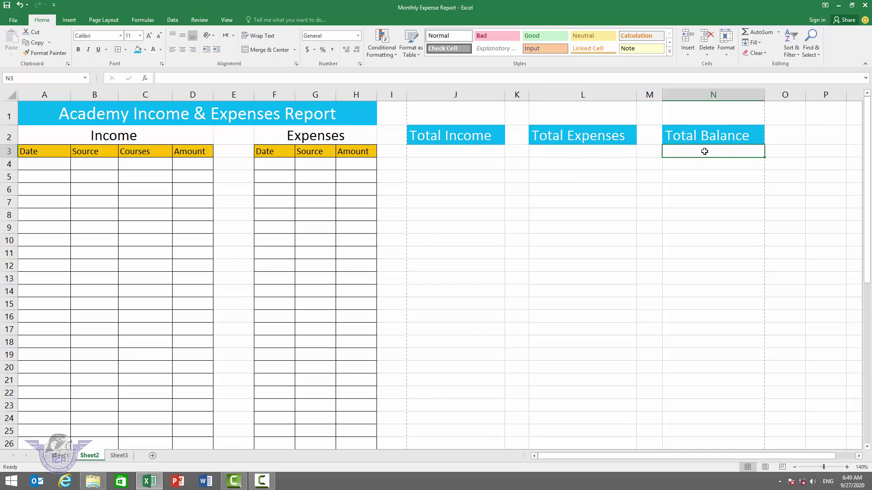
pyautogui.click(466, 155)
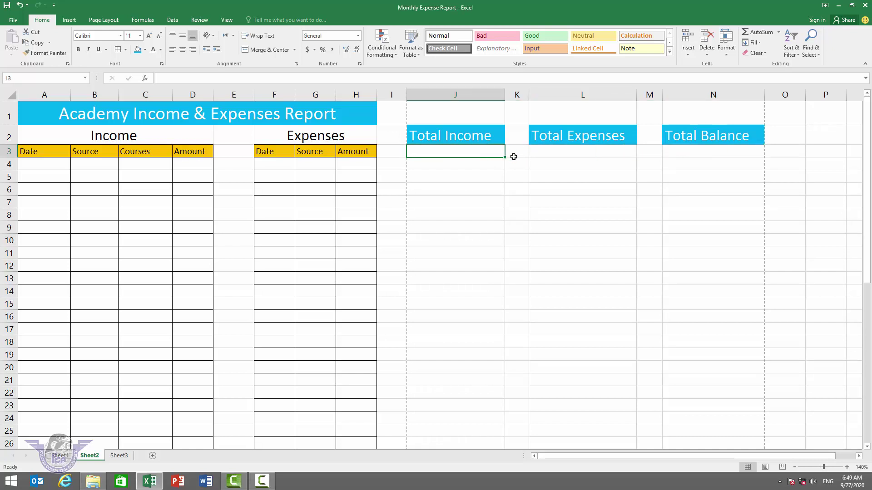
pyautogui.keyDown('ctrl'); pyautogui.click(574, 150); pyautogui.keyUp('ctrl')
pyautogui.keyDown('ctrl'); pyautogui.click(694, 153); pyautogui.keyUp('ctrl')
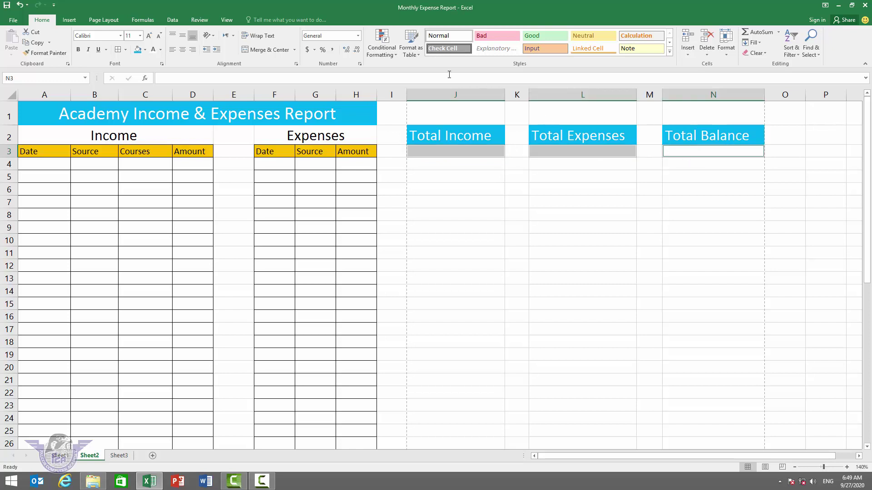
pyautogui.click(141, 36)
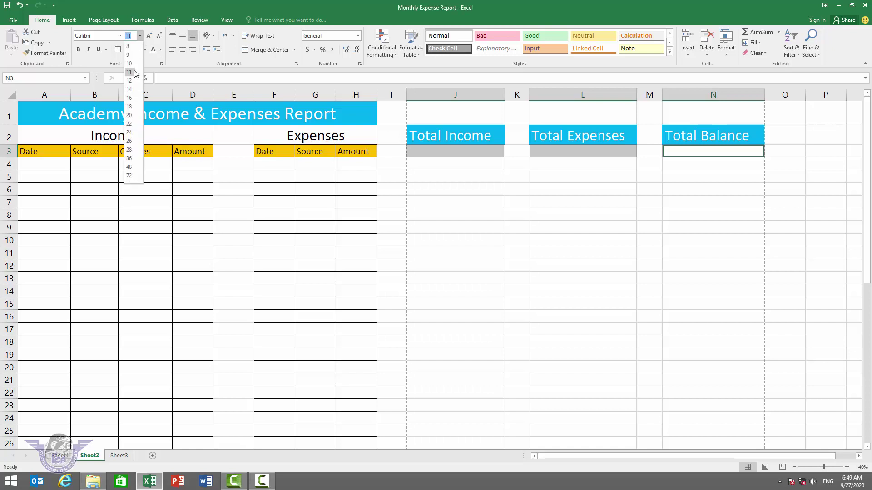
pyautogui.click(130, 107)
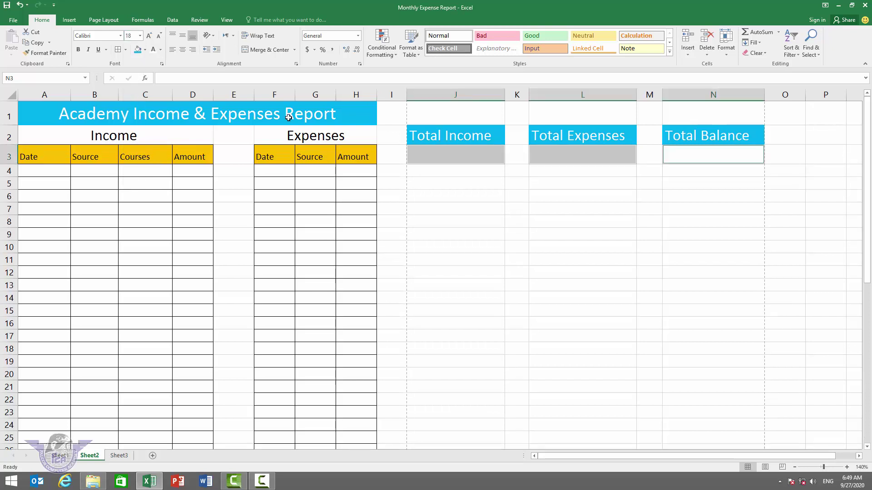
pyautogui.click(572, 203)
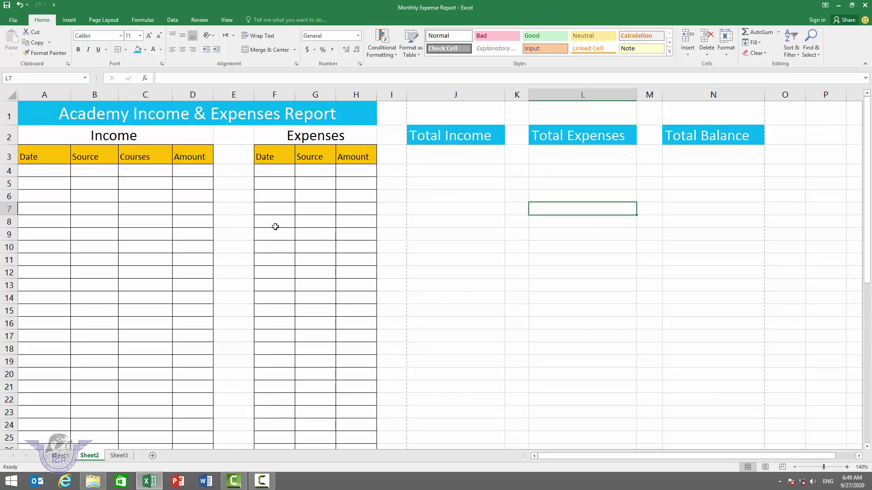
# - Apply All Borders to the Total Income, Total Expenses and Total Balance blocks (J2:J3, L2:L3, N2:N3)
pyautogui.moveTo(454, 136); pyautogui.dragTo(661, 173)
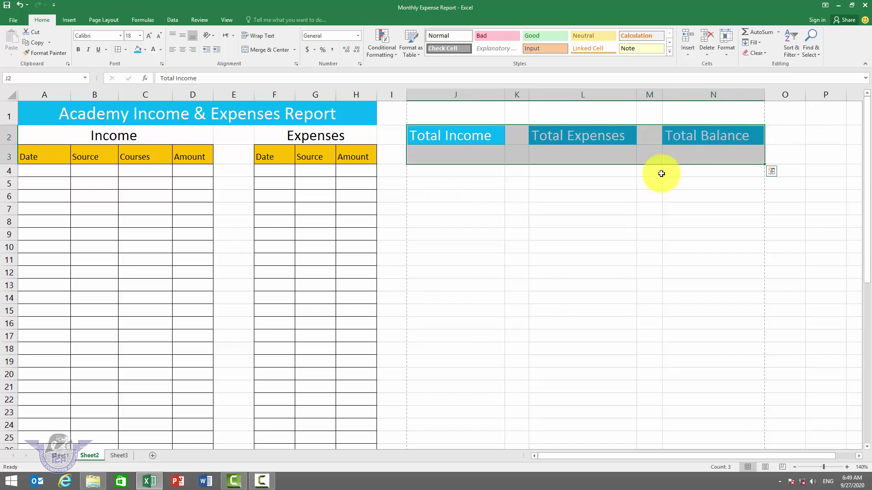
pyautogui.moveTo(472, 136)
pyautogui.mouseDown()
pyautogui.moveTo(480, 176)
pyautogui.moveTo(482, 162)
pyautogui.mouseUp()
pyautogui.keyDown('ctrl'); pyautogui.click(566, 143); pyautogui.keyUp('ctrl')
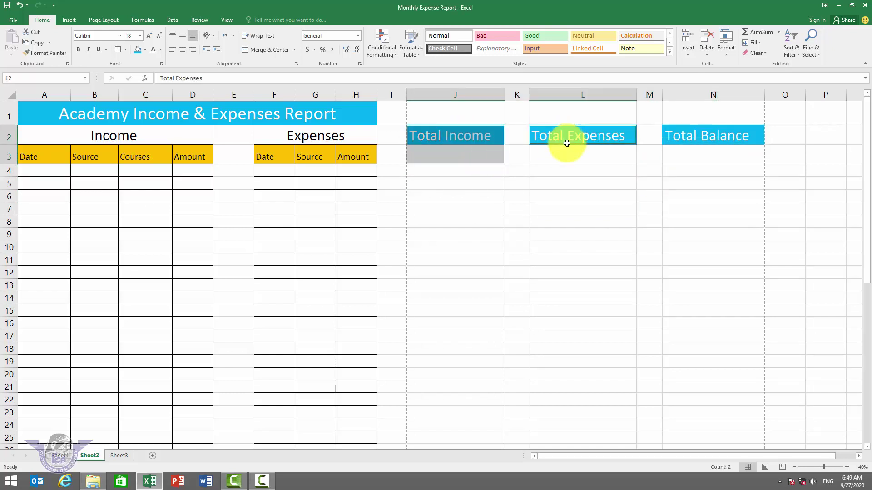
pyautogui.moveTo(567, 144); pyautogui.dragTo(582, 154)
pyautogui.moveTo(708, 137); pyautogui.dragTo(714, 154)
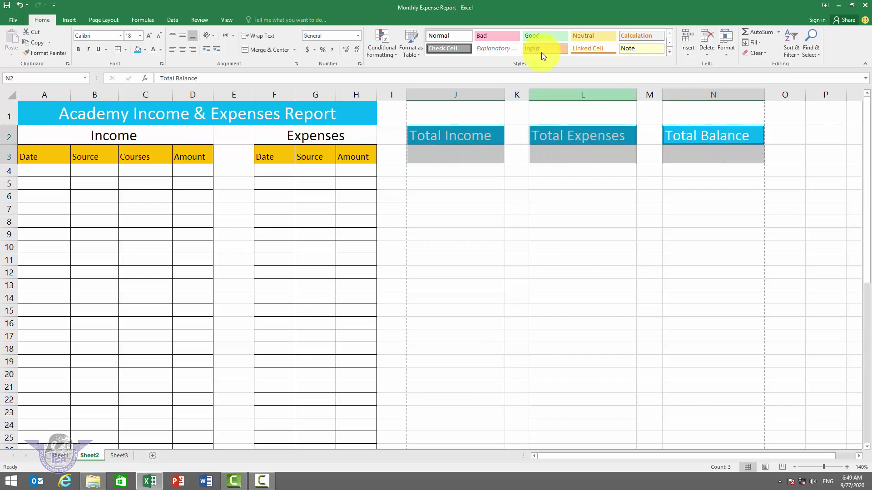
pyautogui.click(121, 50)
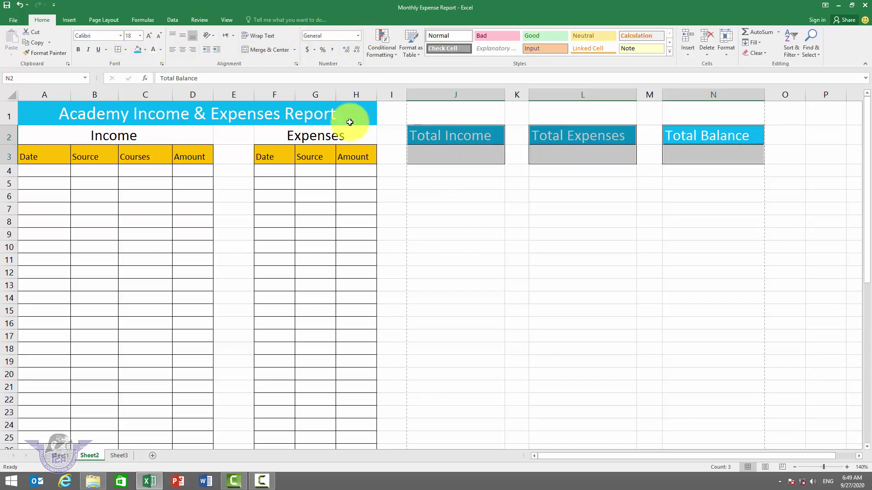
pyautogui.click(629, 222)
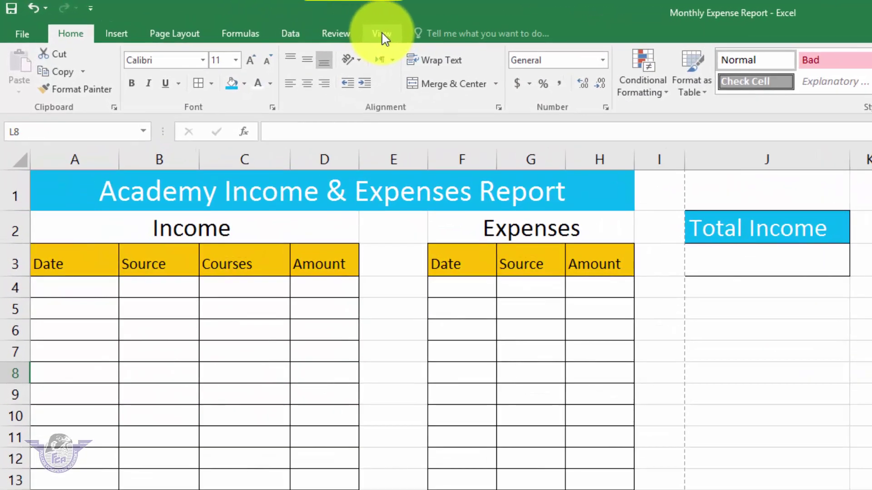
# - Turn off the worksheet gridlines so only the bordered tables and total boxes show
pyautogui.click(371, 34)
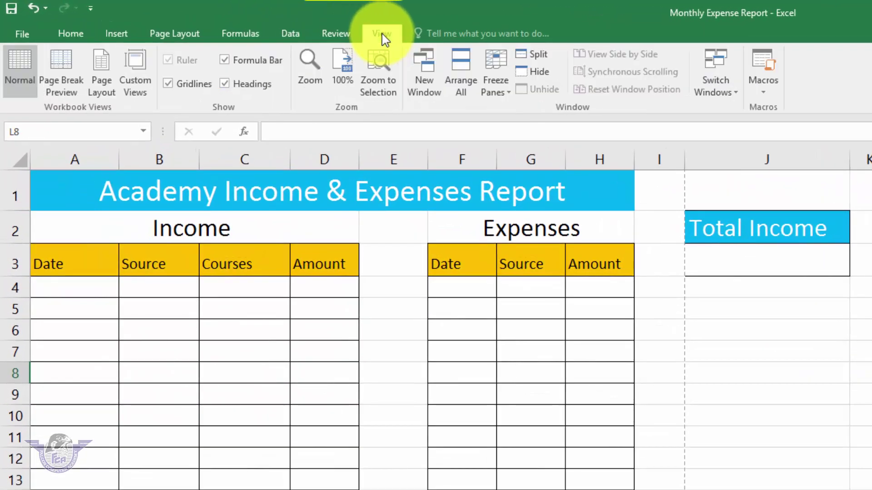
pyautogui.click(184, 84)
pyautogui.moveTo(650, 298); pyautogui.dragTo(649, 286)
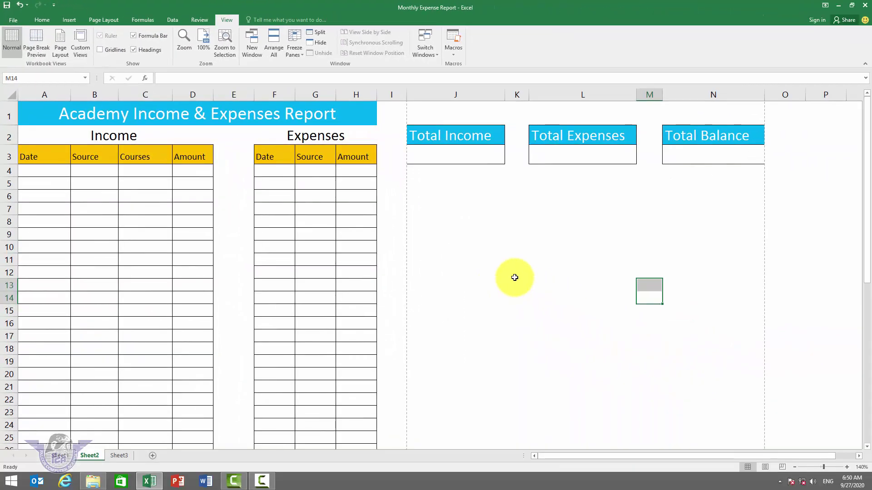
pyautogui.click(546, 247)
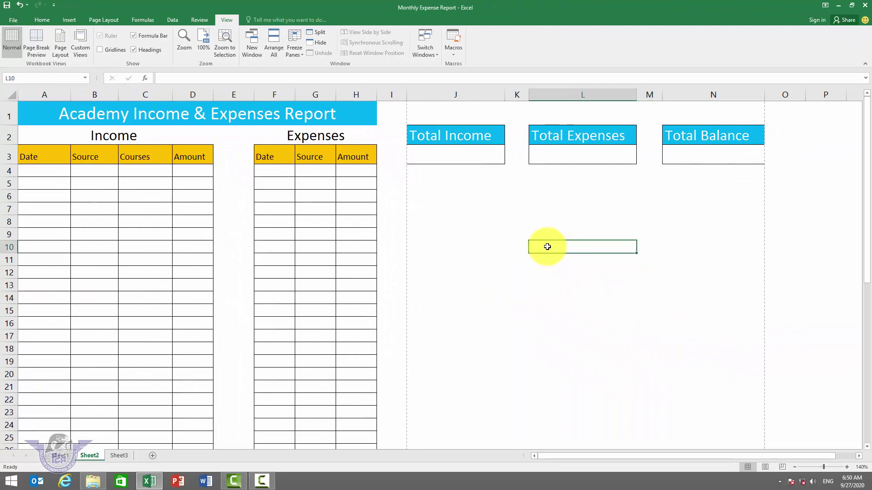
pyautogui.click(43, 172)
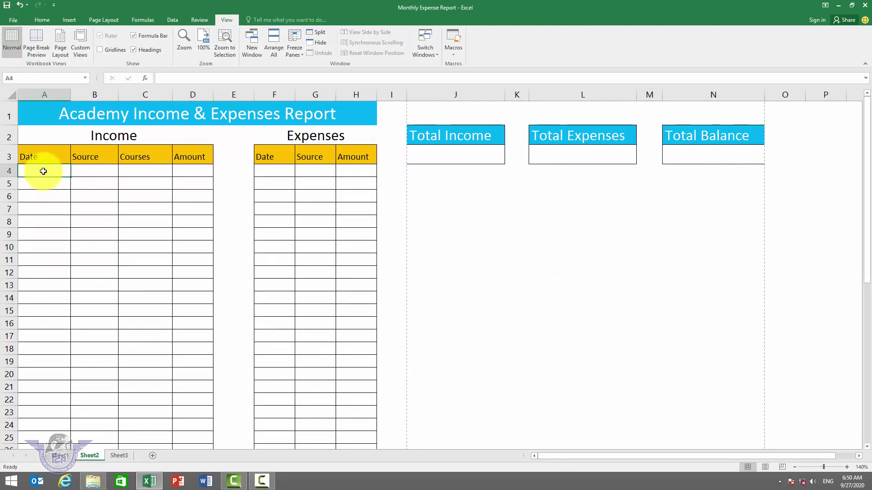
# - Fill the first income row with its date, the source's name, Graphics and 5000
pyautogui.write('09-05-2020')
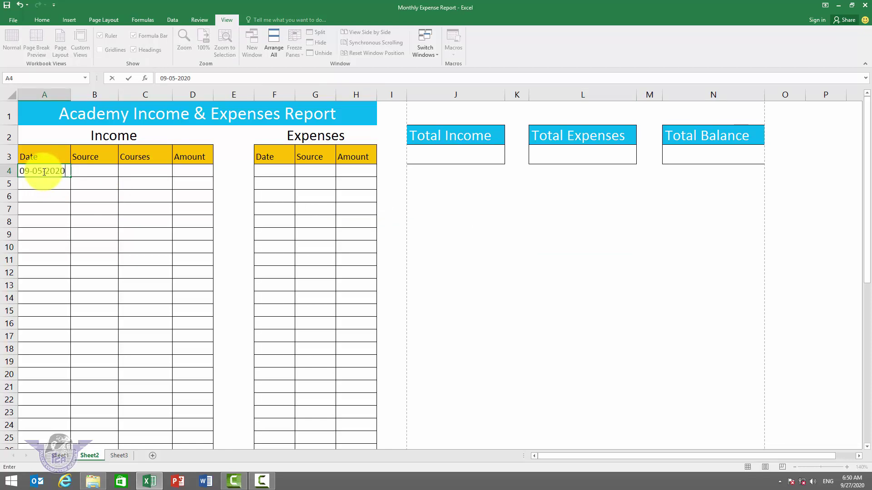
pyautogui.press('Tab')
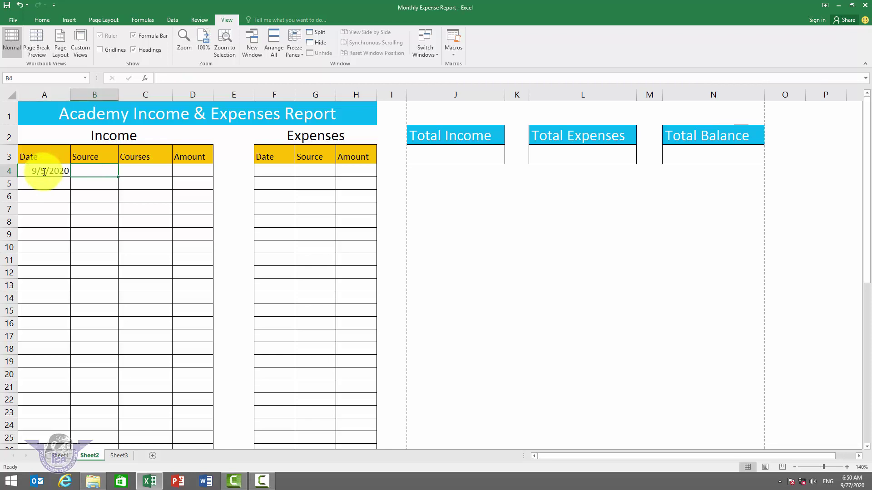
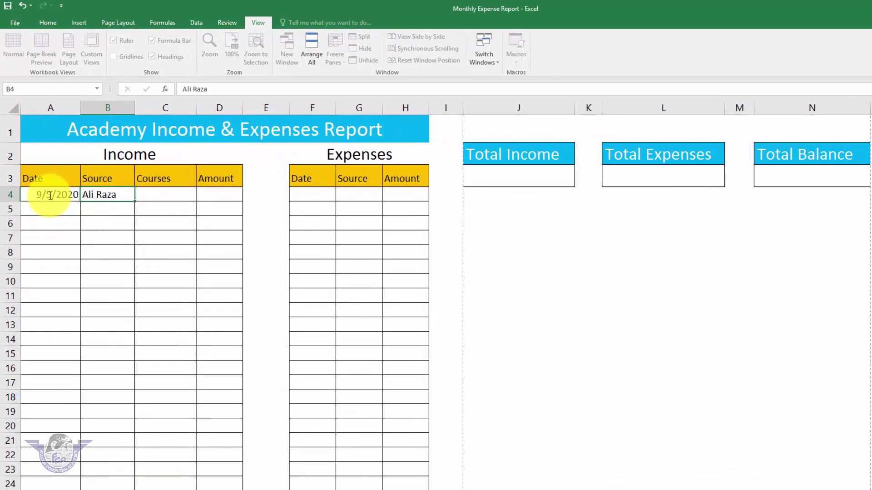
pyautogui.press('Tab')
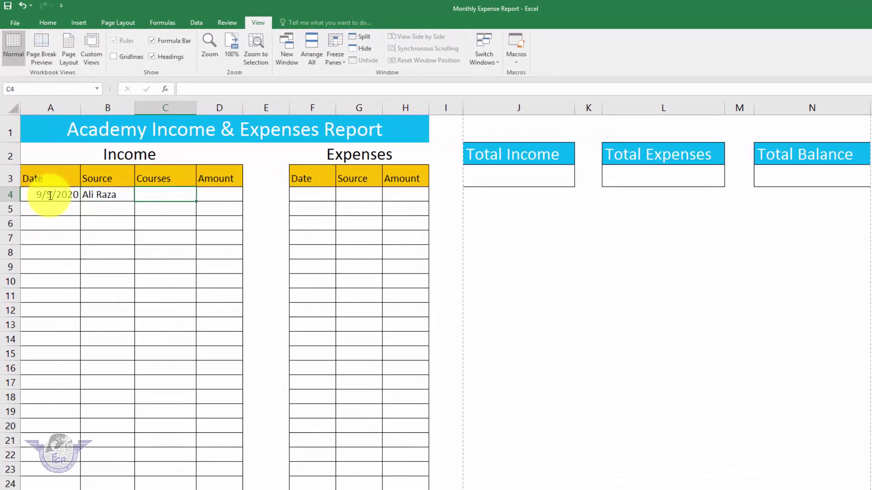
pyautogui.write('Graphics')
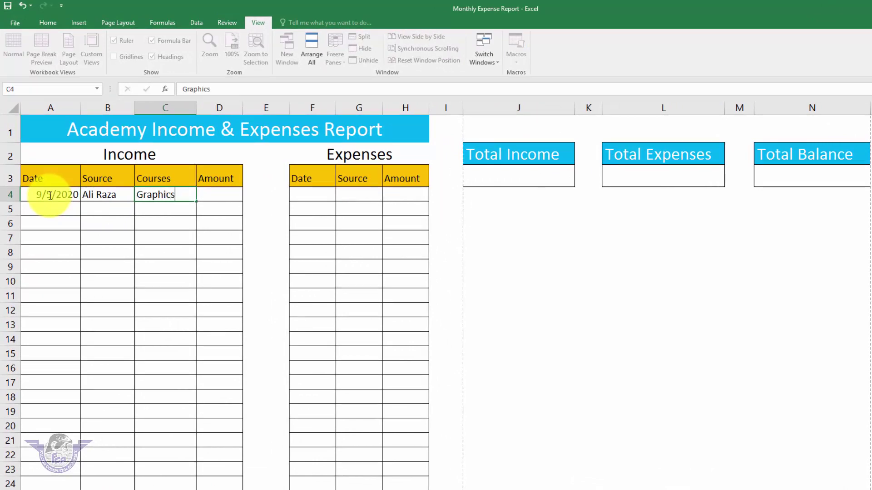
pyautogui.press('Tab')
pyautogui.write('50')
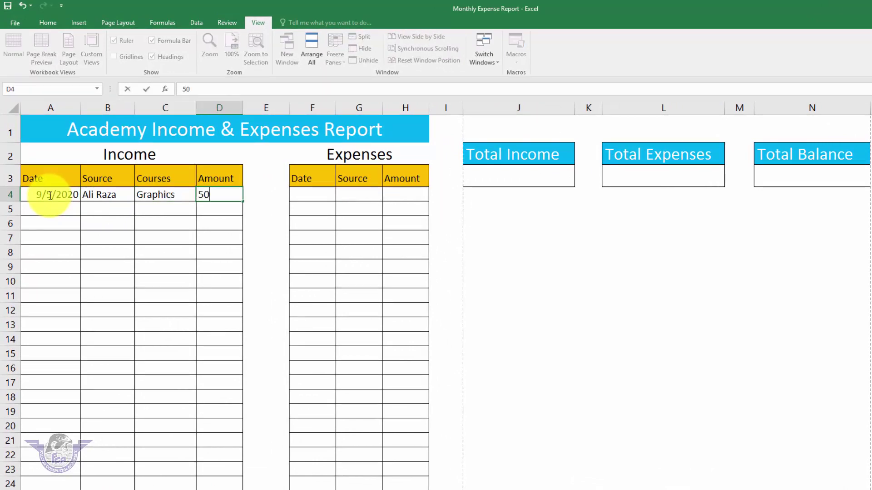
pyautogui.press('Return')
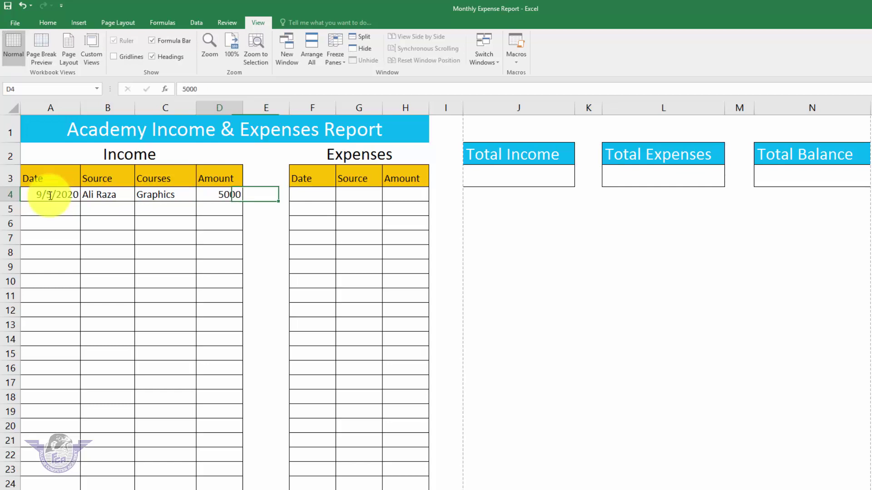
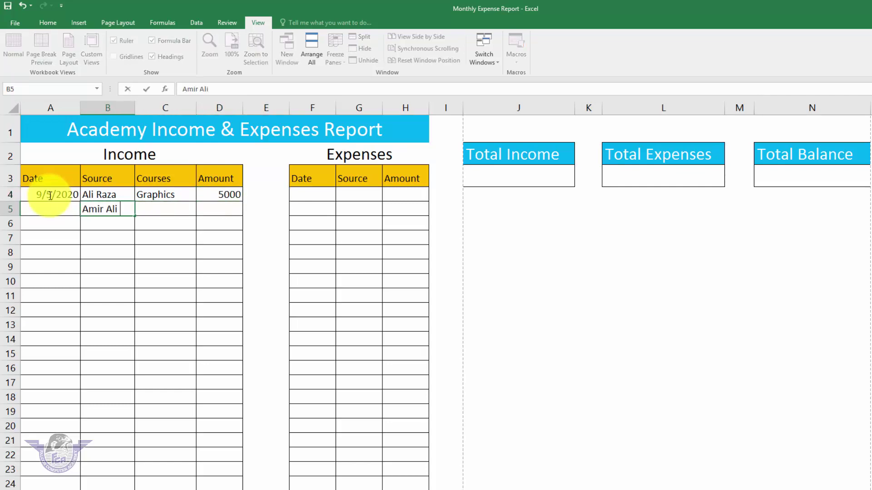
# - Enter the second income row's source name and Office Management course, widening column C to fit
pyautogui.press('Tab')
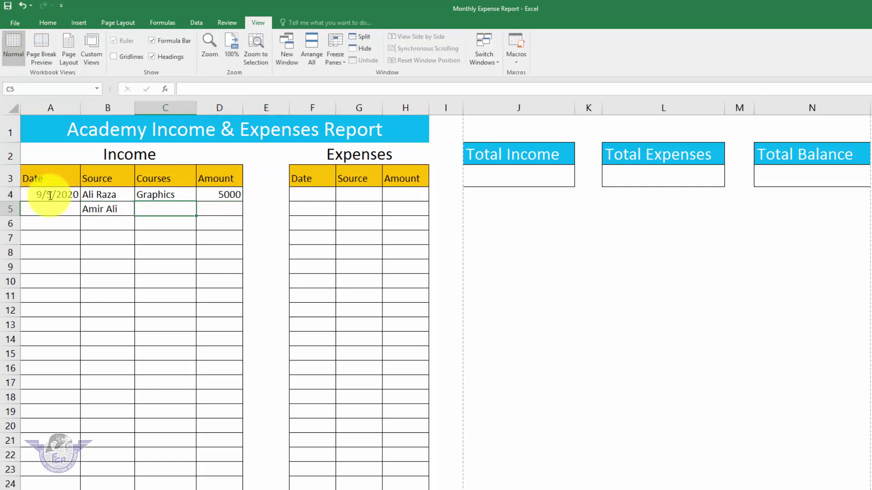
pyautogui.write('Office')
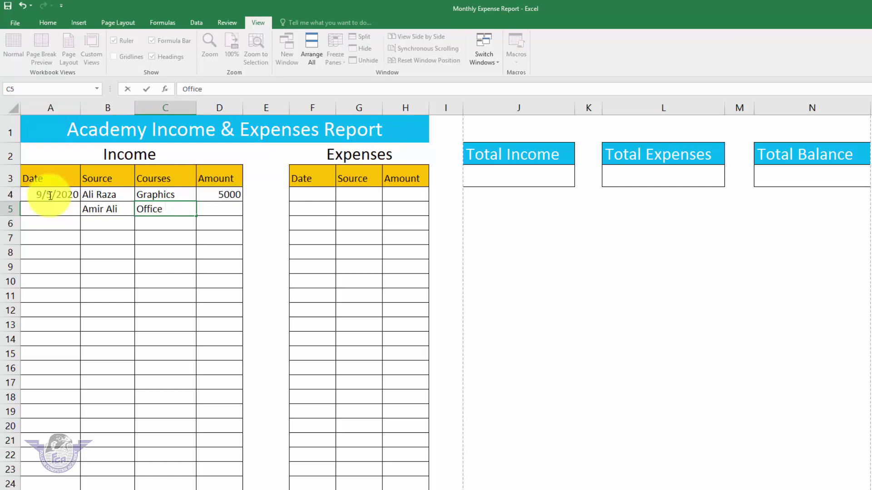
pyautogui.write('nagement')
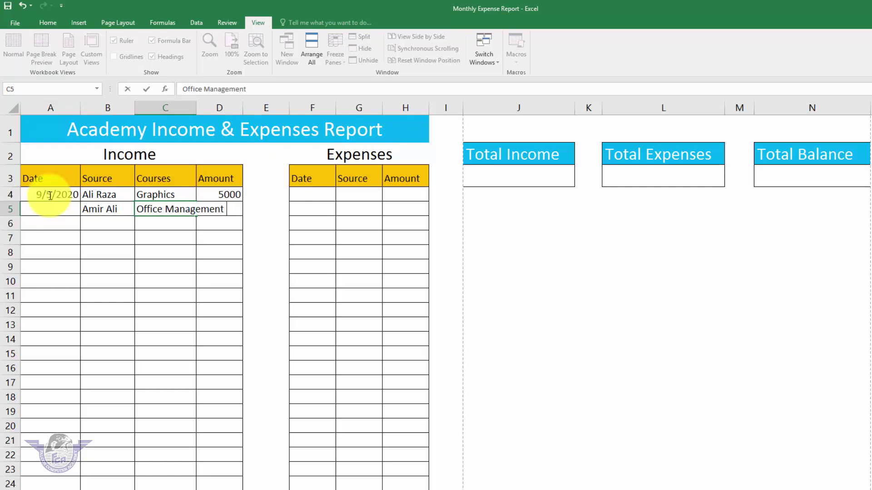
pyautogui.click(195, 107)
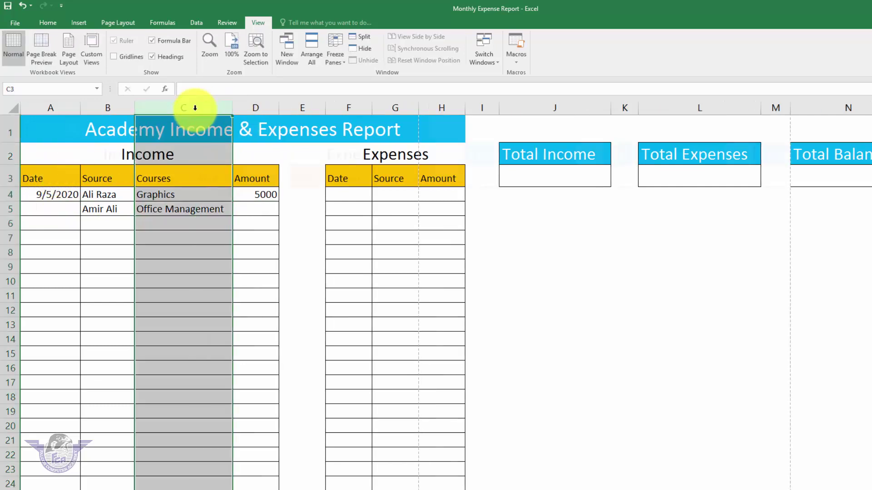
pyautogui.click(208, 195)
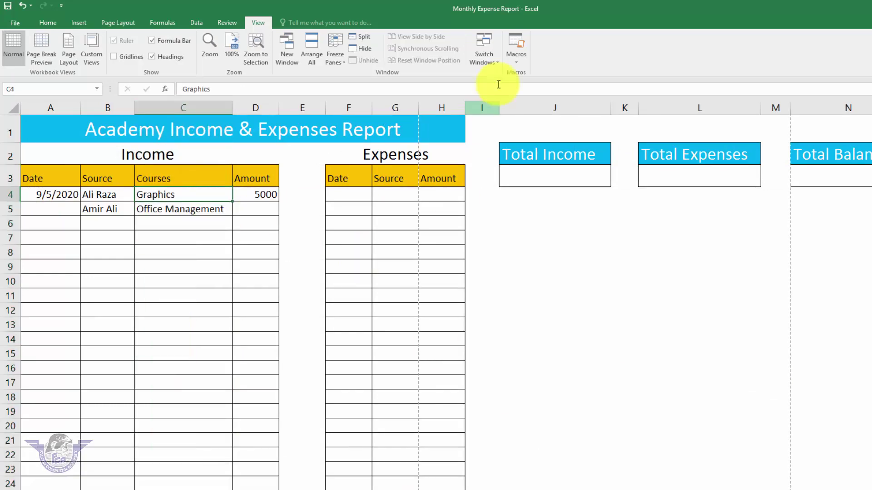
# - Narrow column E, enter 4000 in D5, and begin a =SUM formula in Total Income J3
pyautogui.moveTo(326, 107); pyautogui.dragTo(304, 118)
pyautogui.click(263, 208)
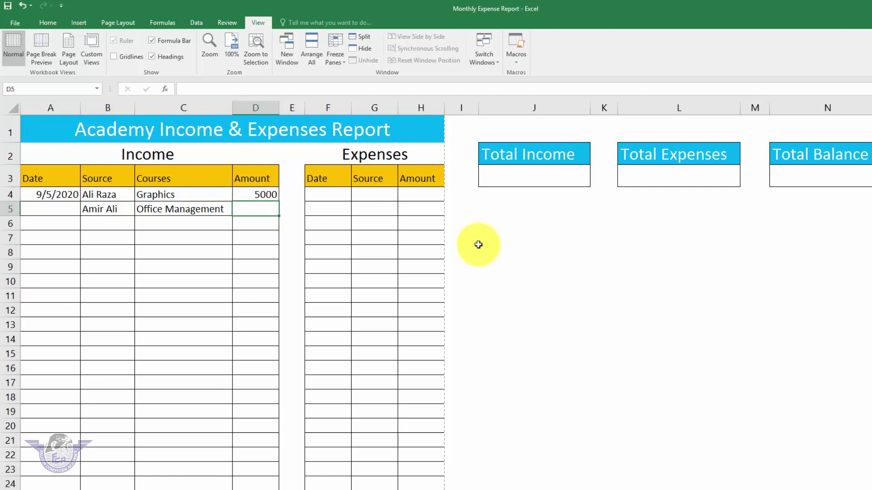
pyautogui.write('4000')
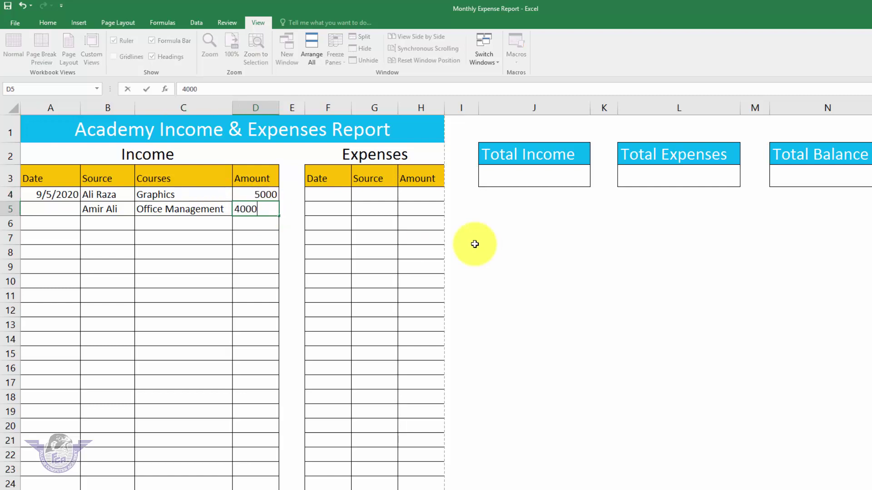
pyautogui.press('Return')
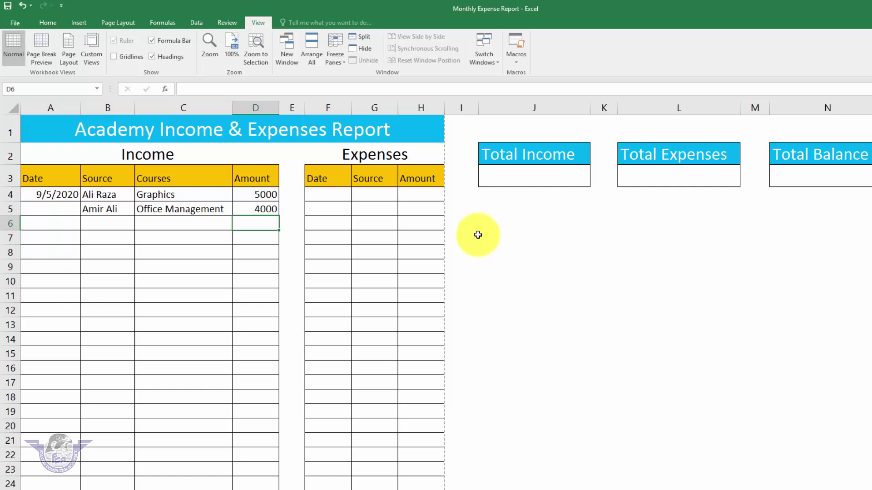
pyautogui.click(546, 175)
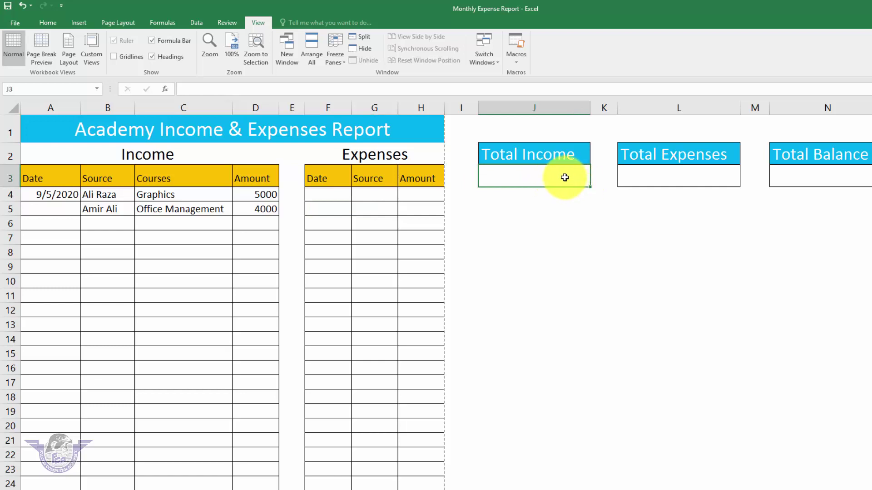
pyautogui.write('=')
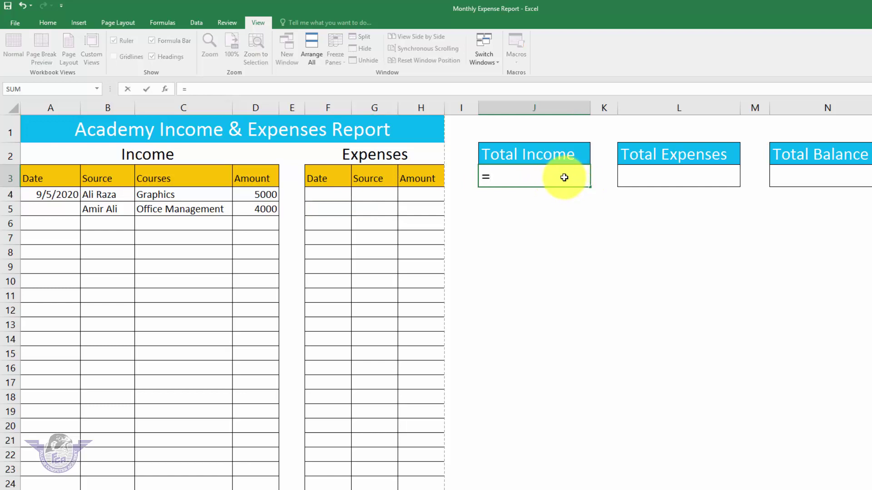
pyautogui.write('s')
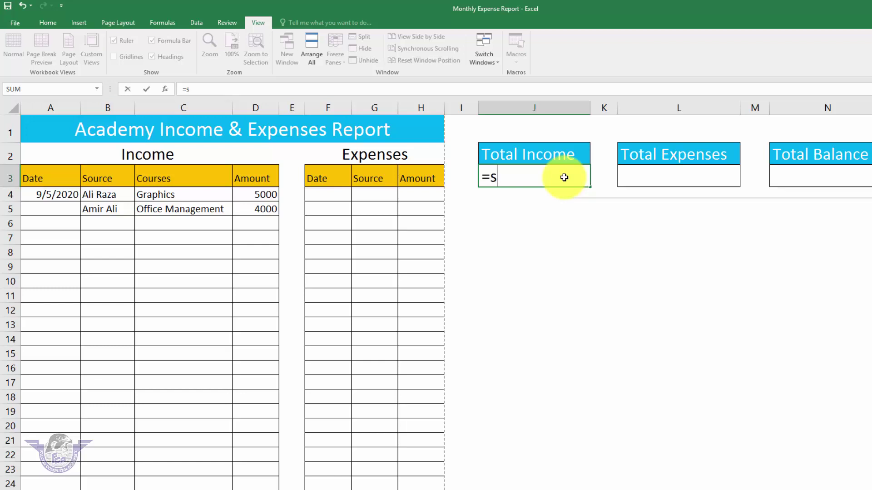
pyautogui.write('um(')
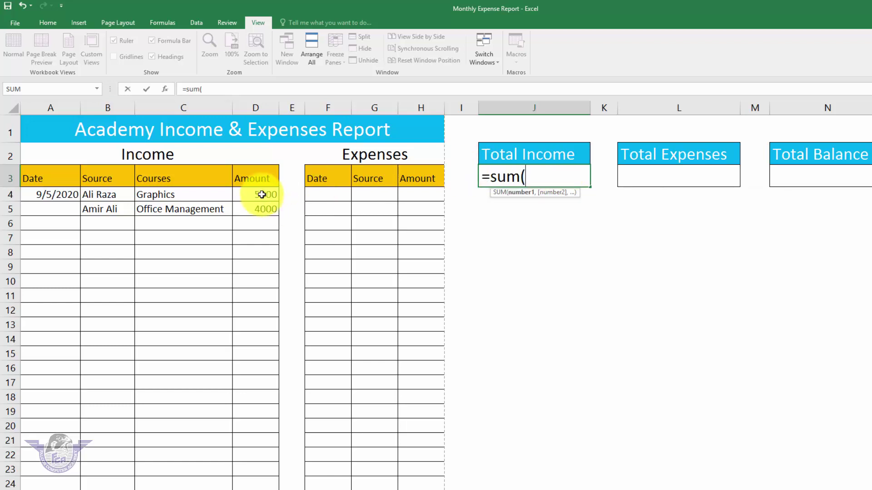
# - Complete the Total Income formula as =SUM(D4:D49), which now shows 9000
pyautogui.moveTo(261, 194)
pyautogui.mouseDown()
pyautogui.moveTo(260, 213)
pyautogui.moveTo(41, 288)
pyautogui.moveTo(224, 414)
pyautogui.mouseUp()
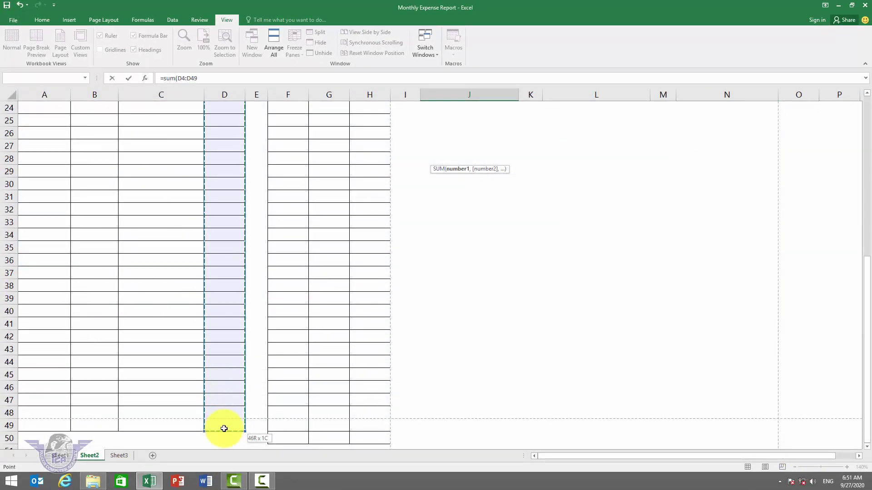
pyautogui.moveTo(224, 414); pyautogui.dragTo(224, 428)
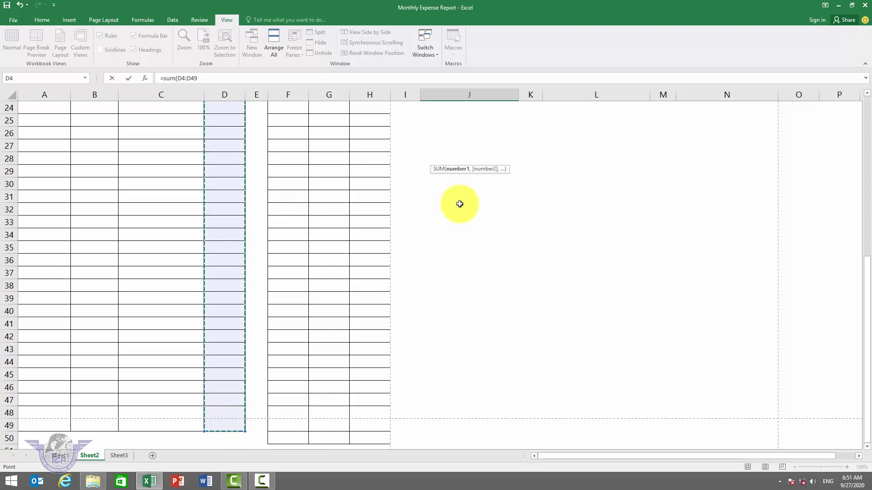
pyautogui.scroll(4, 459, 204)
pyautogui.scroll(4, 459, 204)
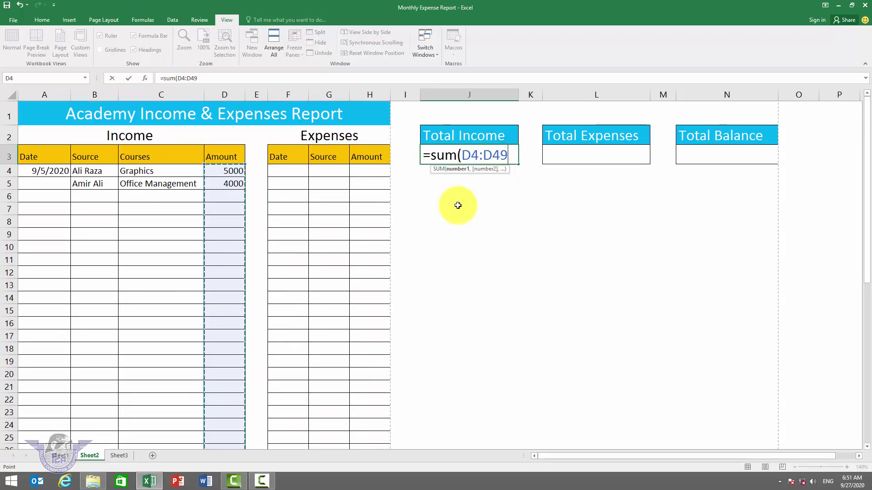
pyautogui.write(')')
pyautogui.press('Return')
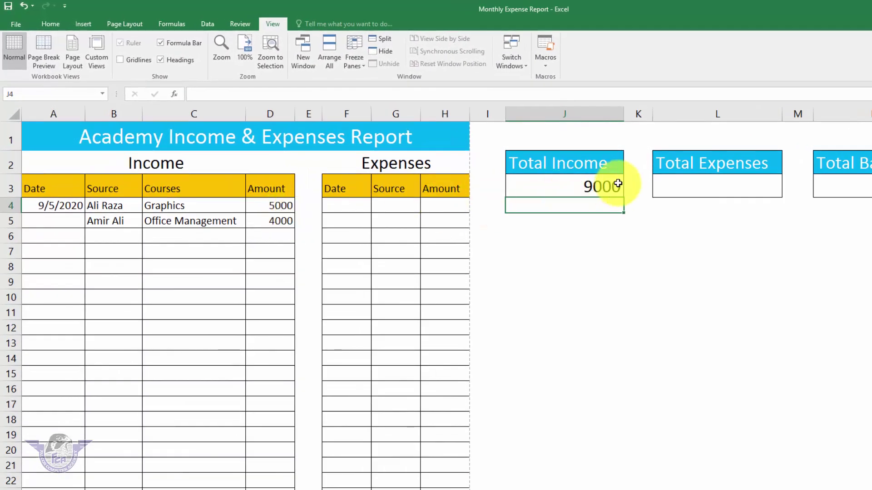
# - Add a third income row in B6: the source's name, Web Designing, and 6000
pyautogui.click(600, 187)
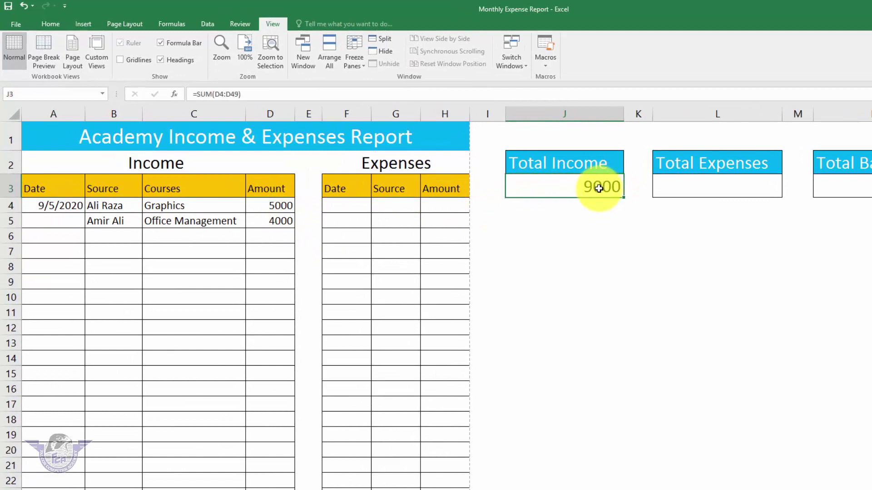
pyautogui.click(99, 235)
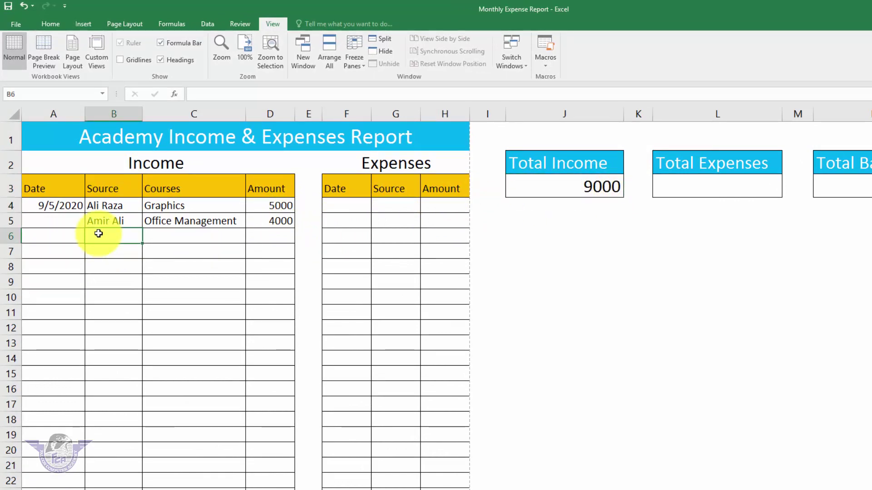
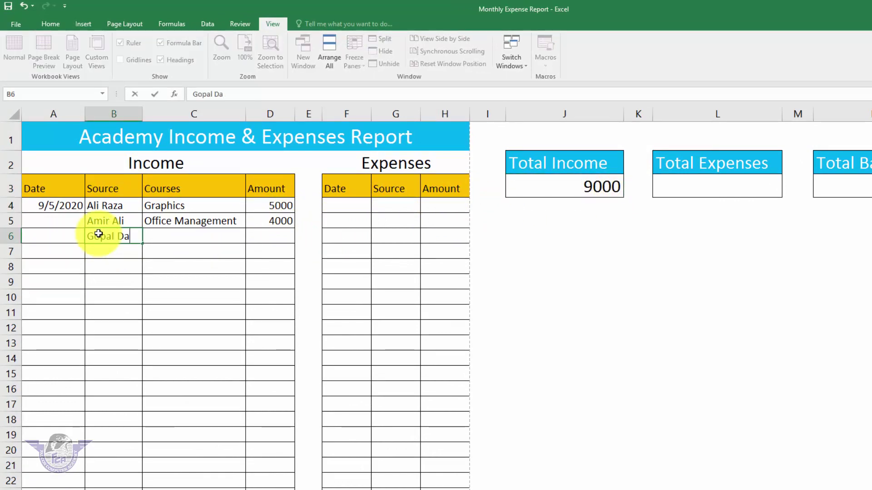
pyautogui.press('Tab')
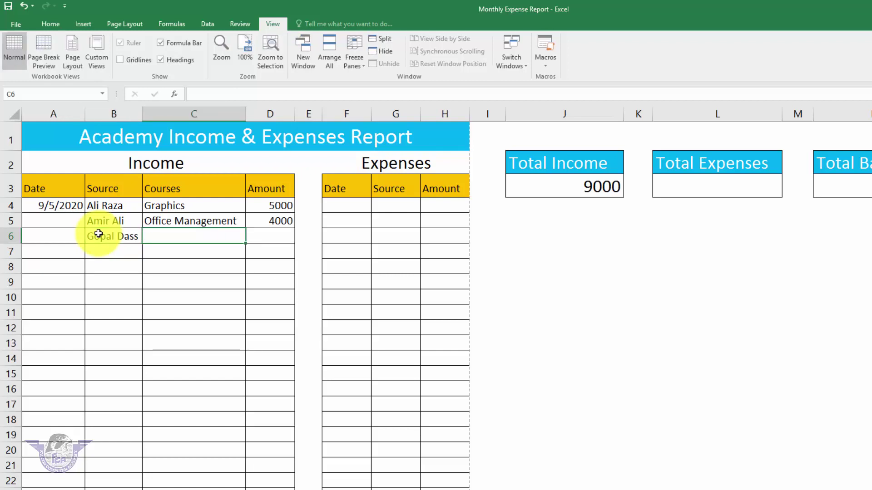
pyautogui.write('Web Des')
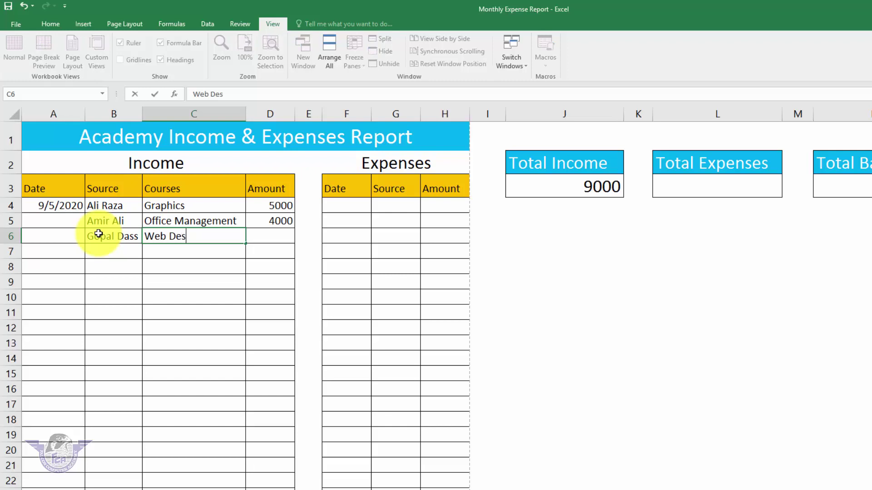
pyautogui.write('igning')
pyautogui.press('Tab')
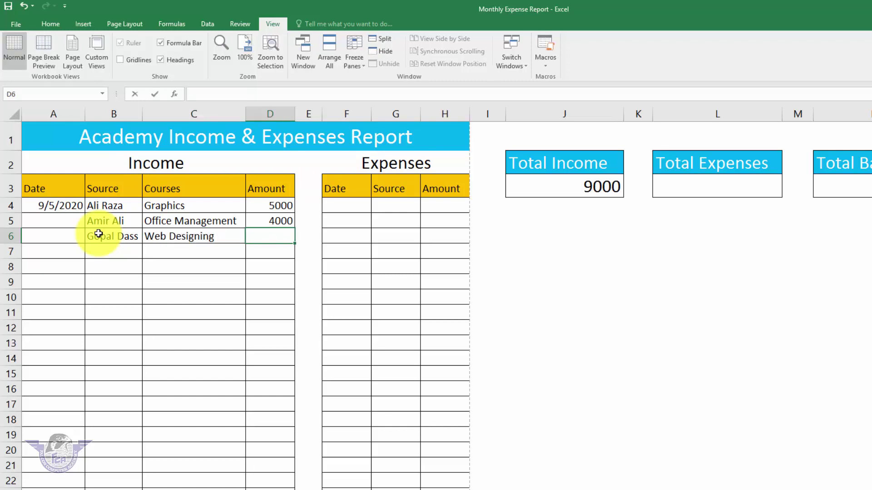
pyautogui.write('6000')
pyautogui.press('Tab')
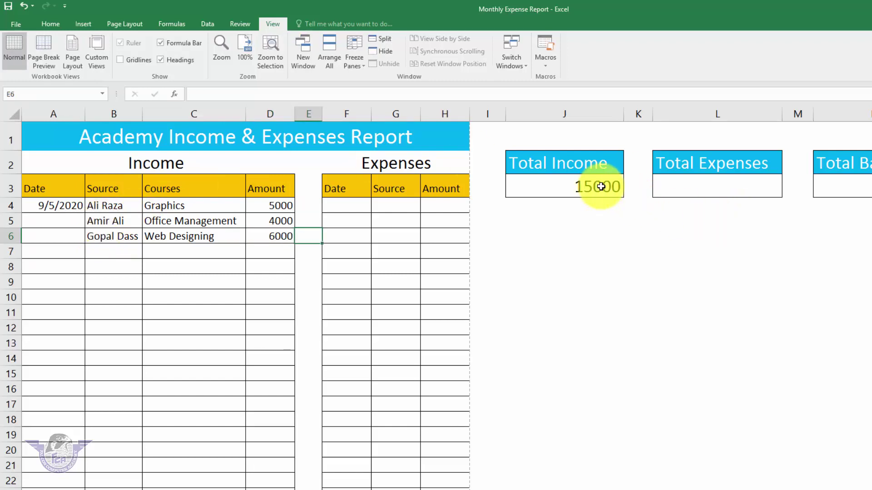
# - Enter the first expense row in F4:H4 as 09-05-2020, Coldrink and 150
pyautogui.click(337, 207)
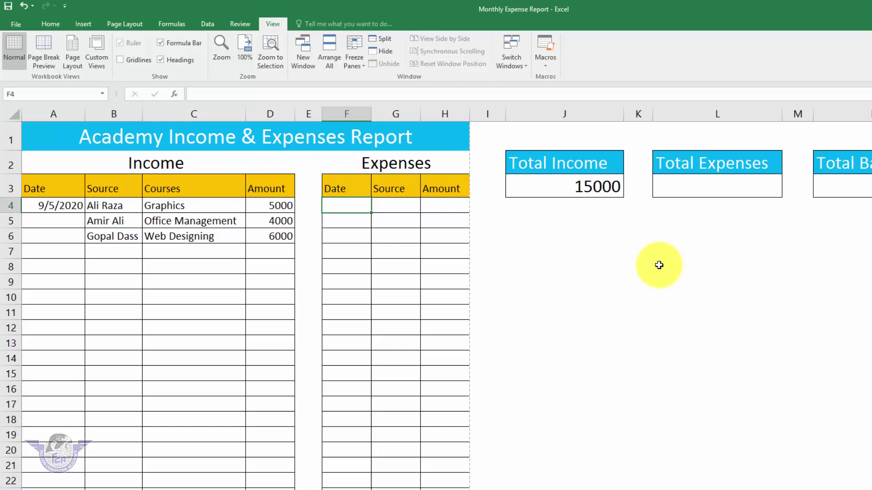
pyautogui.write('0')
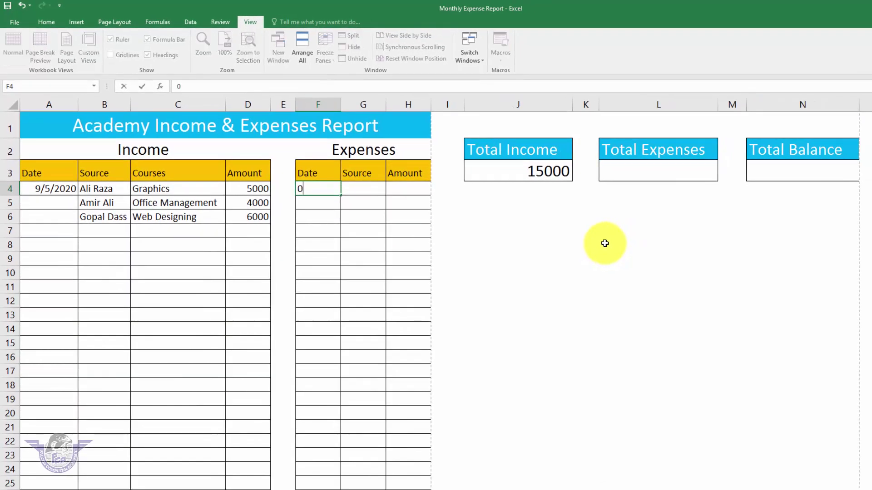
pyautogui.write('9')
pyautogui.write('-05-20')
pyautogui.write('20')
pyautogui.press('Return')
pyautogui.press('Up')
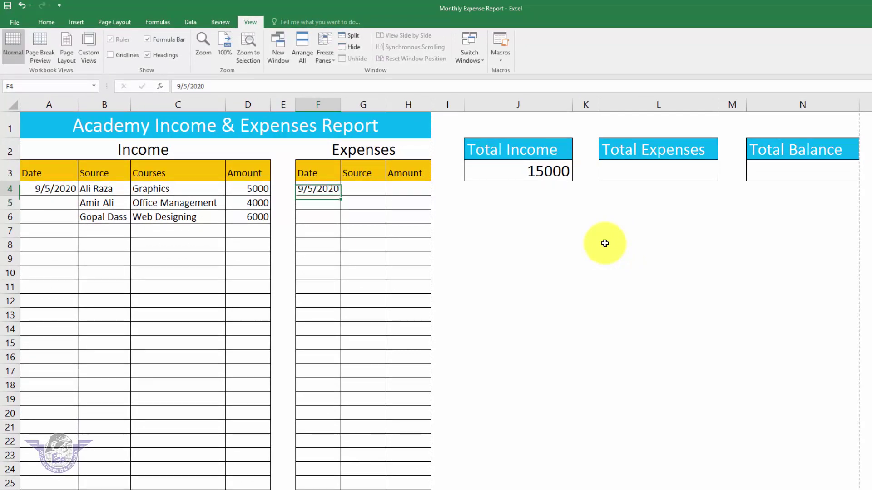
pyautogui.press('Right')
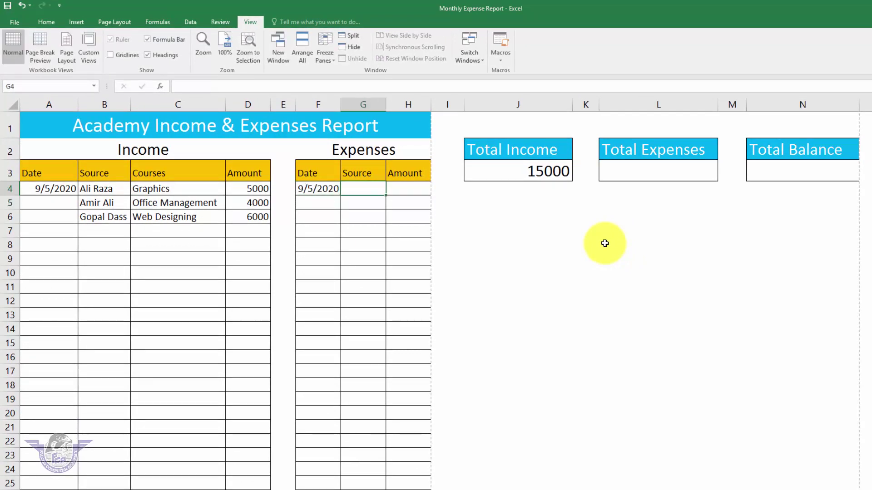
pyautogui.write('Cold')
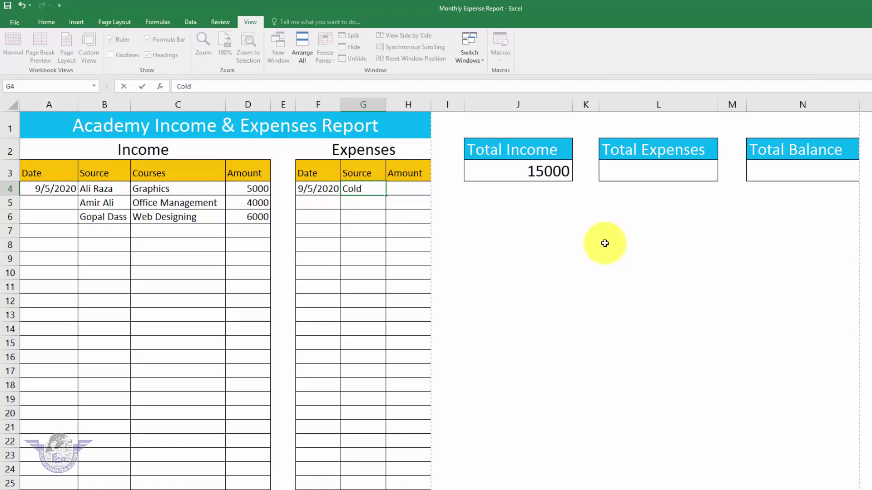
pyautogui.write('rink')
pyautogui.press('Tab')
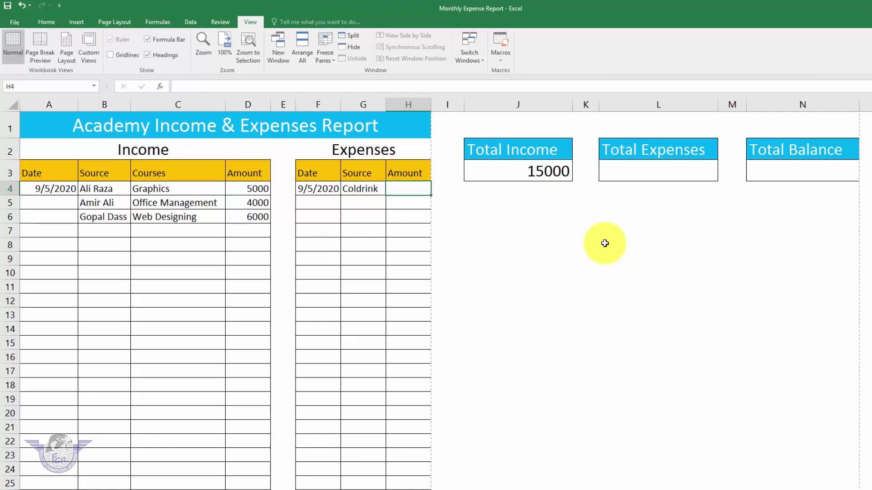
pyautogui.write('150')
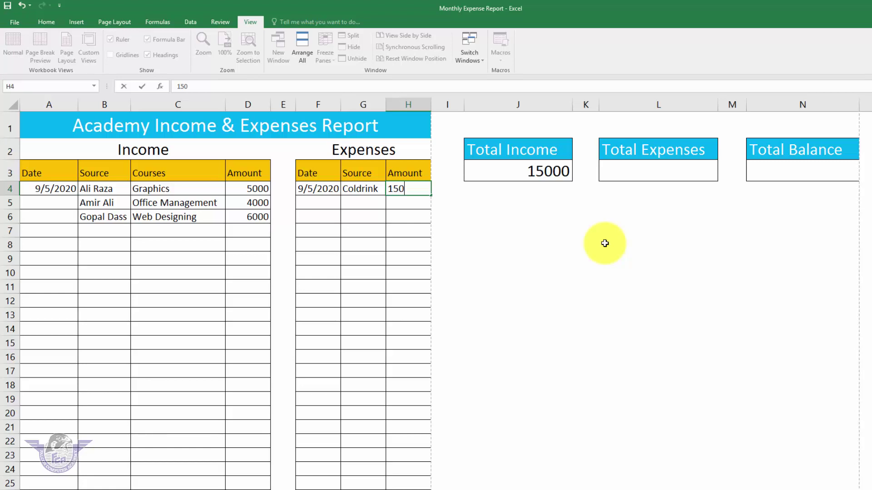
pyautogui.press('Tab')
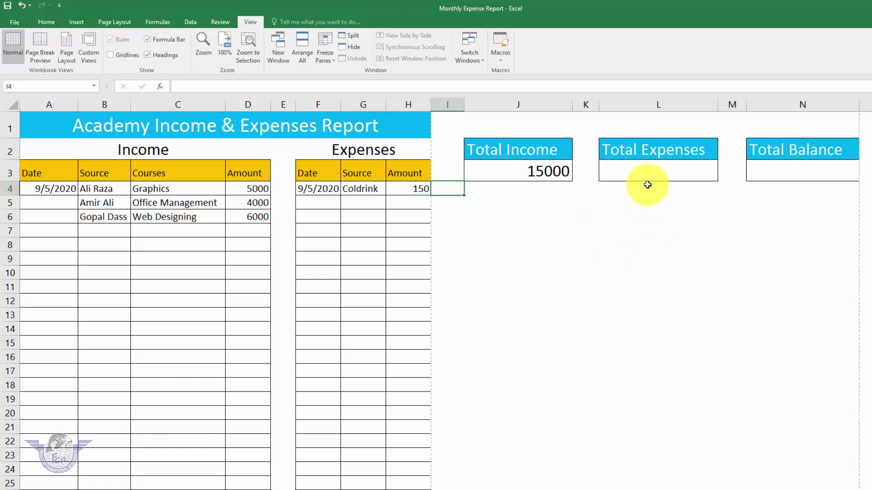
pyautogui.click(650, 176)
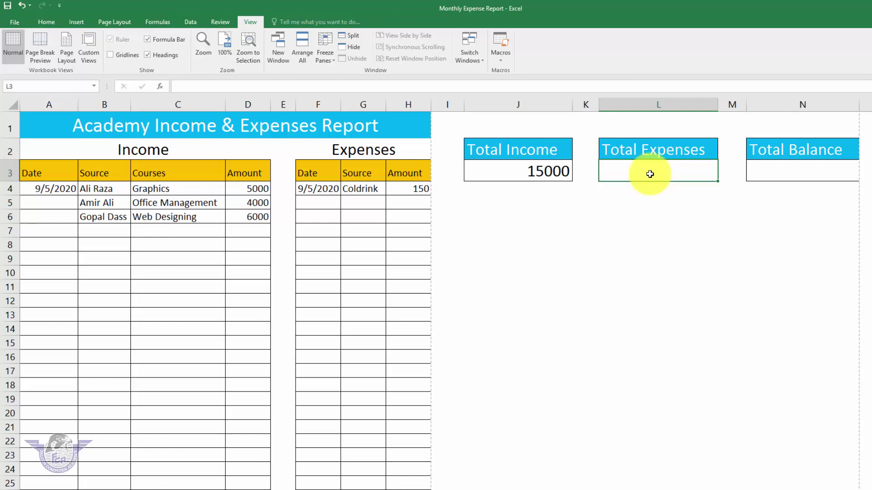
# - Give Total Expenses L3 the formula =SUM(H4:H50), showing 150
pyautogui.write('=')
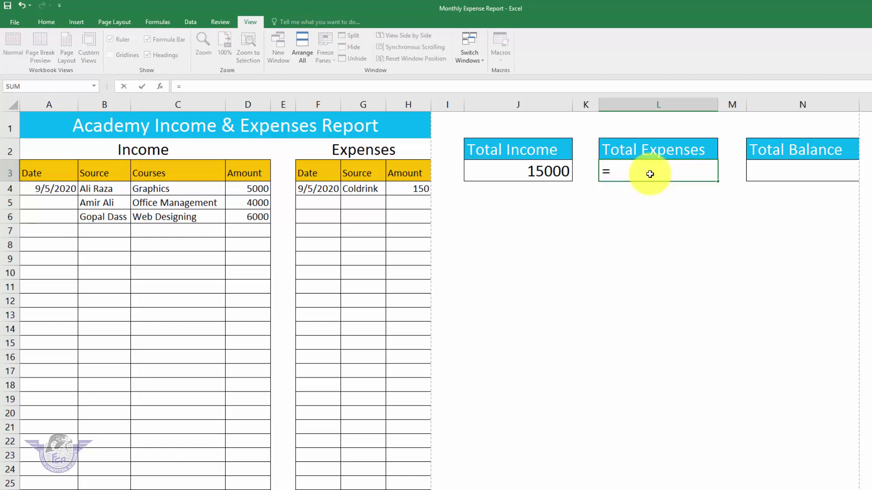
pyautogui.write('sum(')
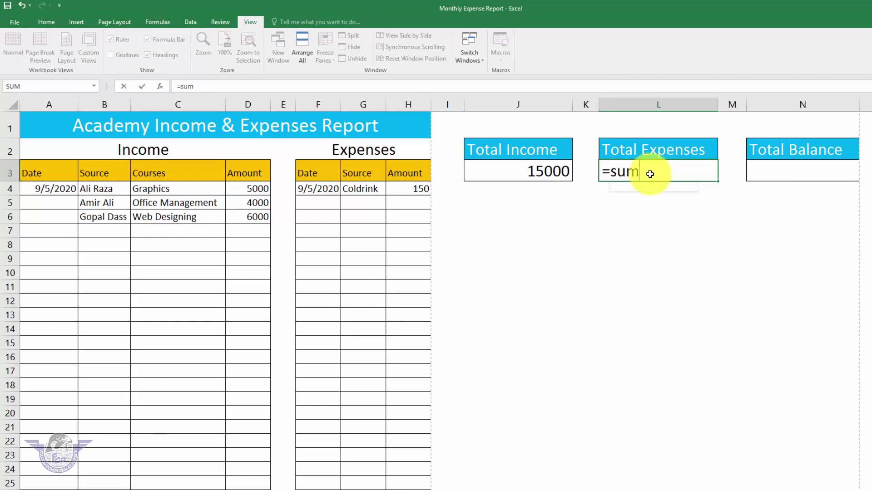
pyautogui.moveTo(407, 188)
pyautogui.mouseDown()
pyautogui.moveTo(413, 485)
pyautogui.moveTo(408, 425)
pyautogui.mouseUp()
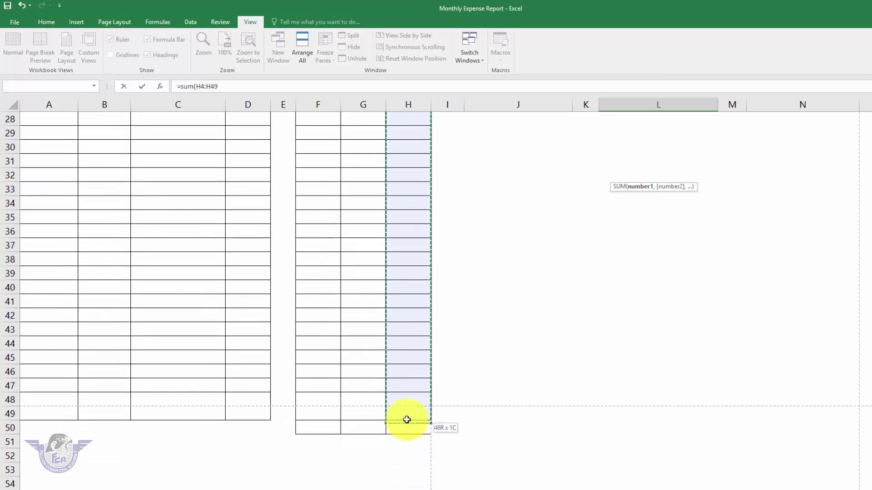
pyautogui.write(')')
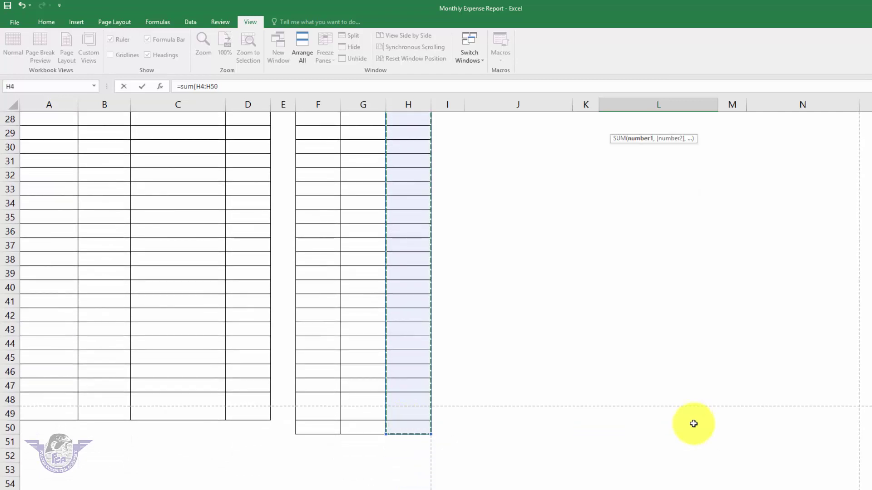
pyautogui.press('Return')
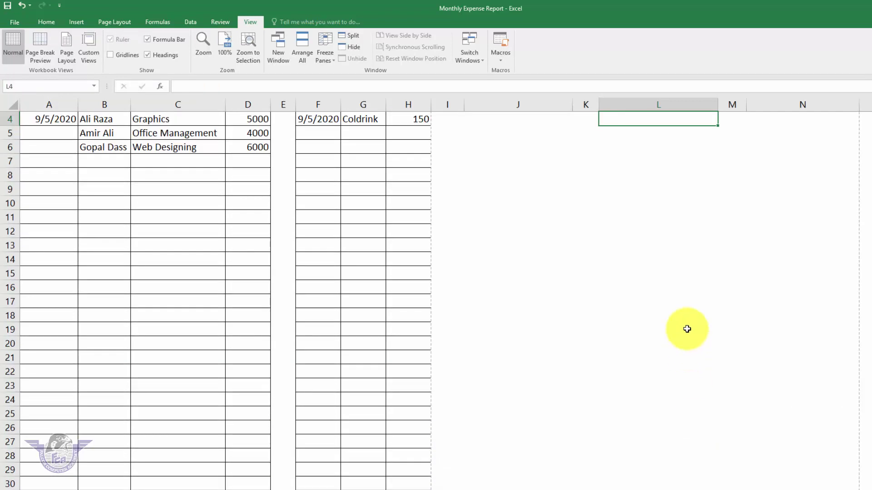
pyautogui.click(654, 172)
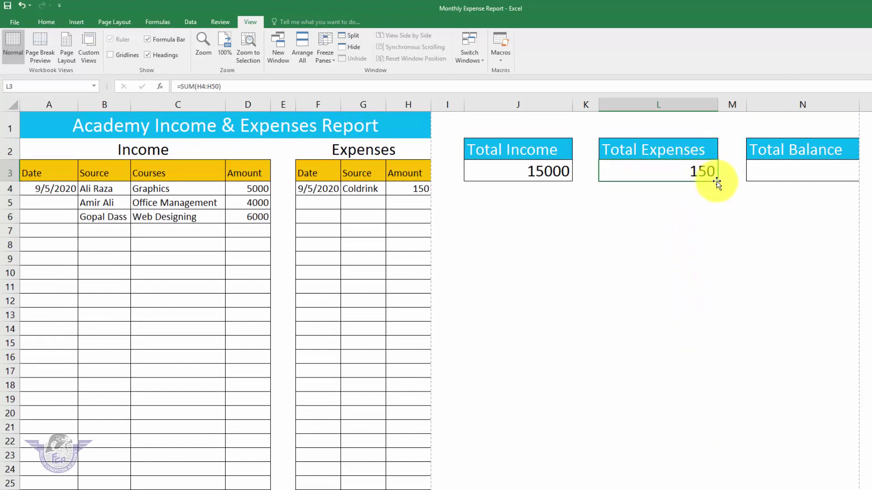
# - Set Total Balance N3 to =J3-L3, which displays 14850
pyautogui.click(776, 172)
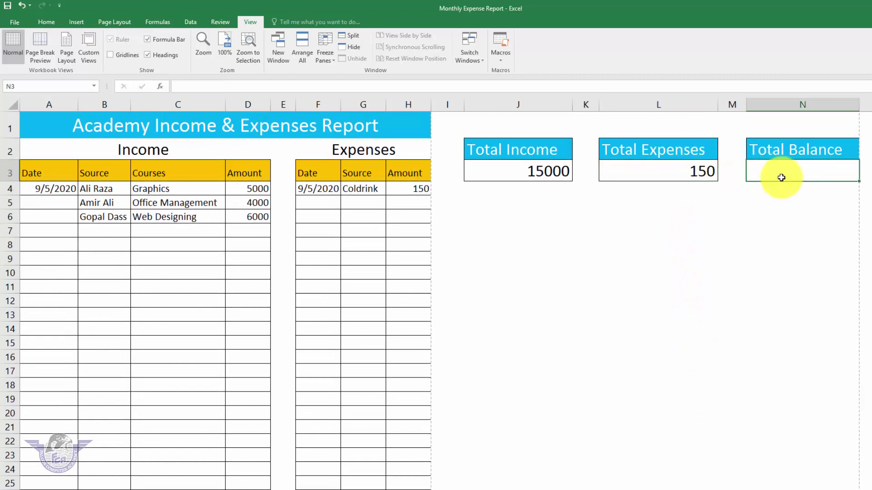
pyautogui.write('=')
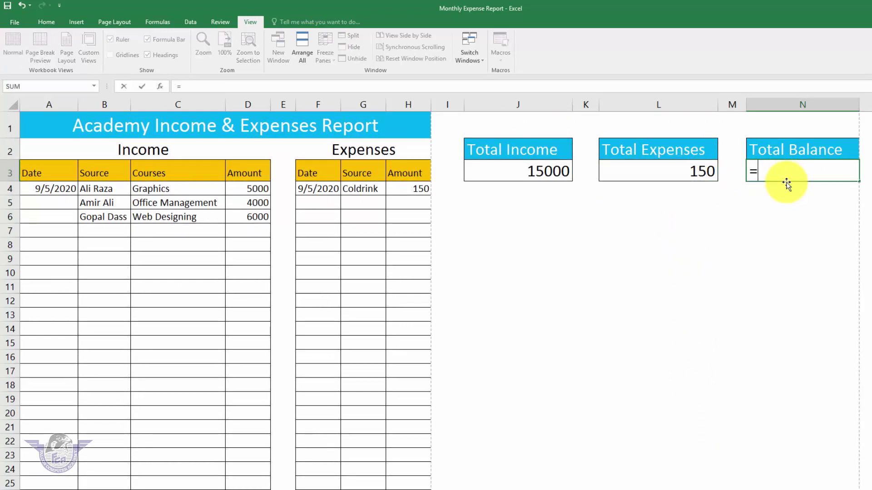
pyautogui.click(551, 174)
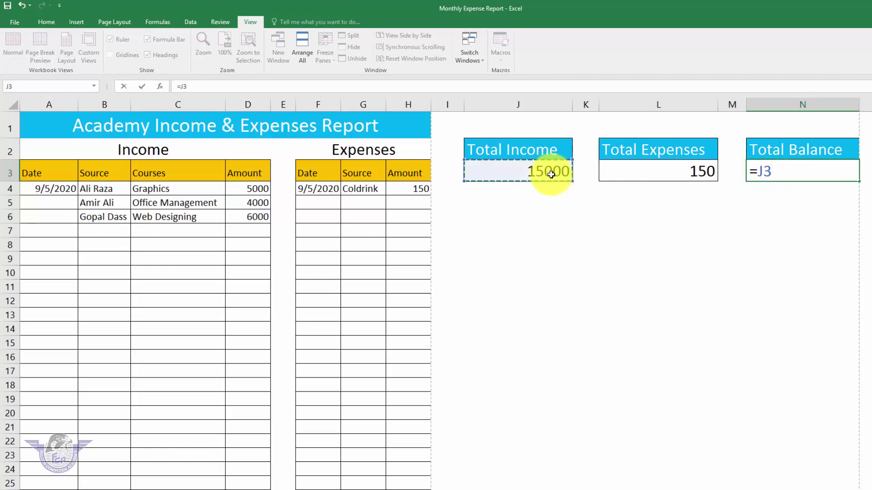
pyautogui.write('-')
pyautogui.click(674, 169)
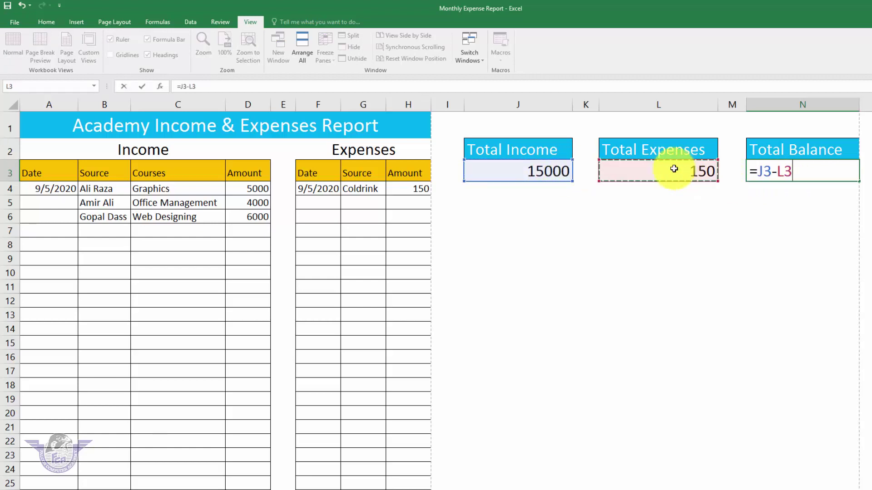
pyautogui.press('Return')
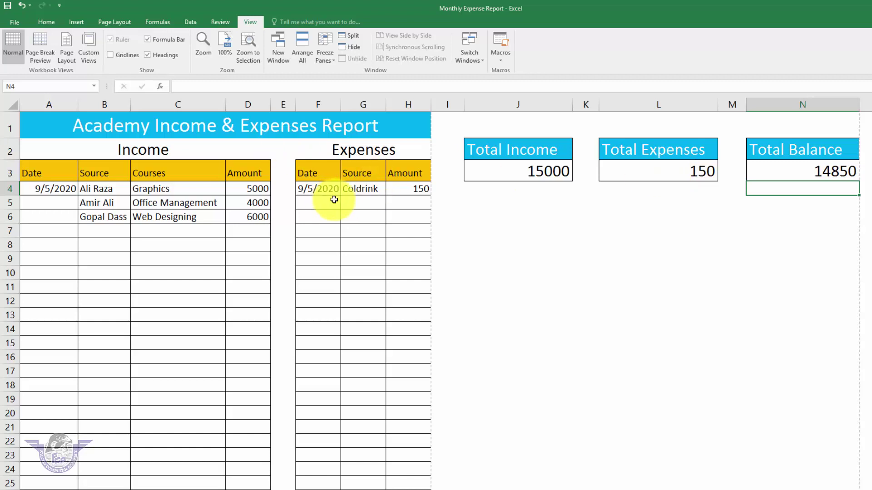
# - Add a second expense row with the date filled down via Ctrl+D, Tea, and 250
pyautogui.click(321, 204)
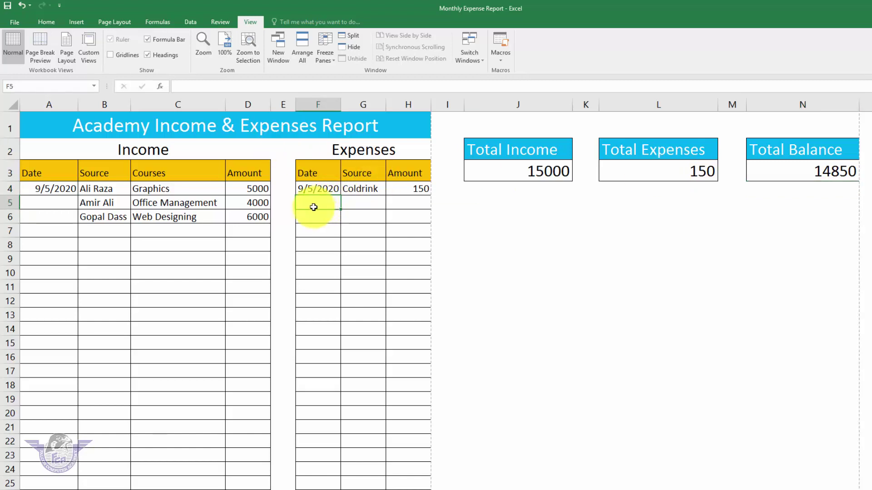
pyautogui.hotkey('ctrl', 'd')
pyautogui.click(375, 202)
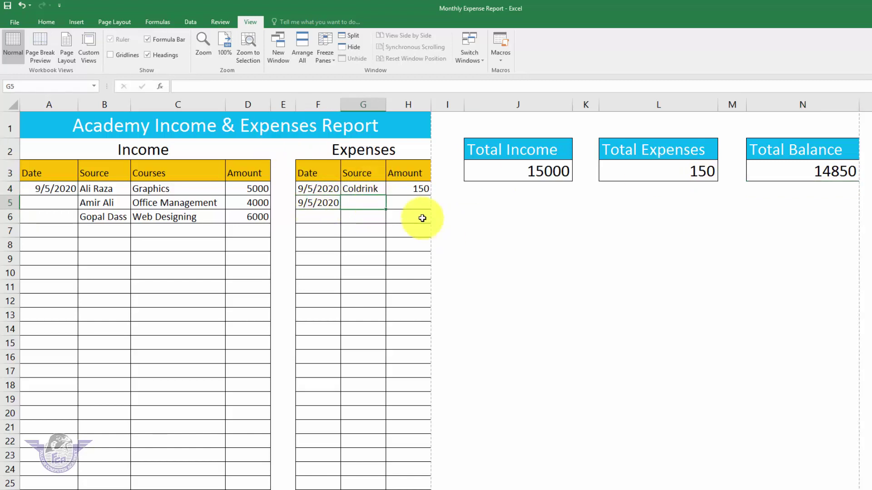
pyautogui.write('Tea')
pyautogui.press('Tab')
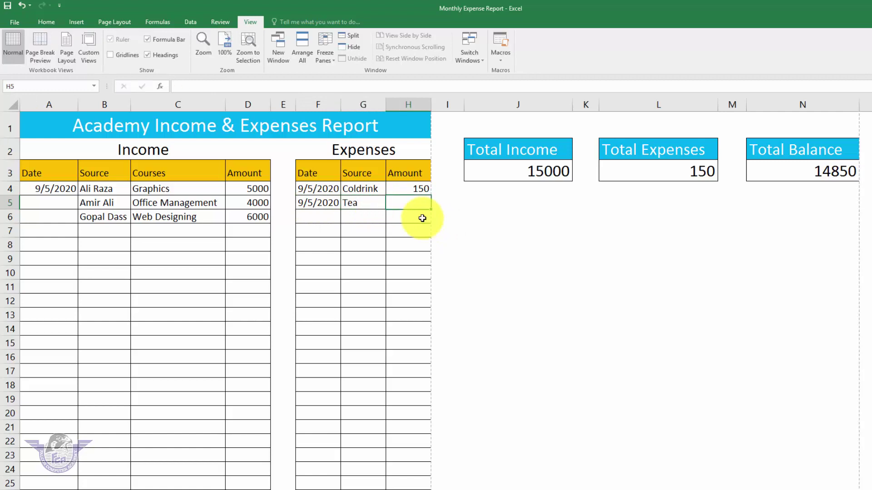
pyautogui.write('250')
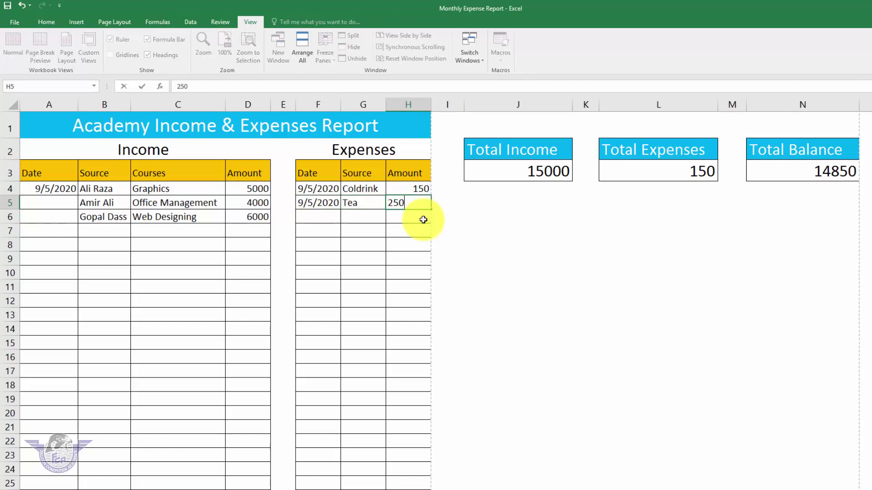
pyautogui.press('Return')
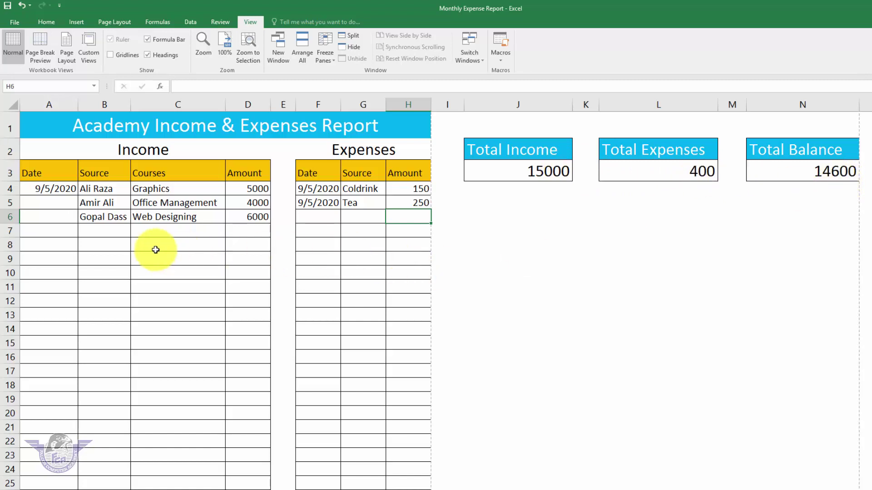
pyautogui.click(125, 233)
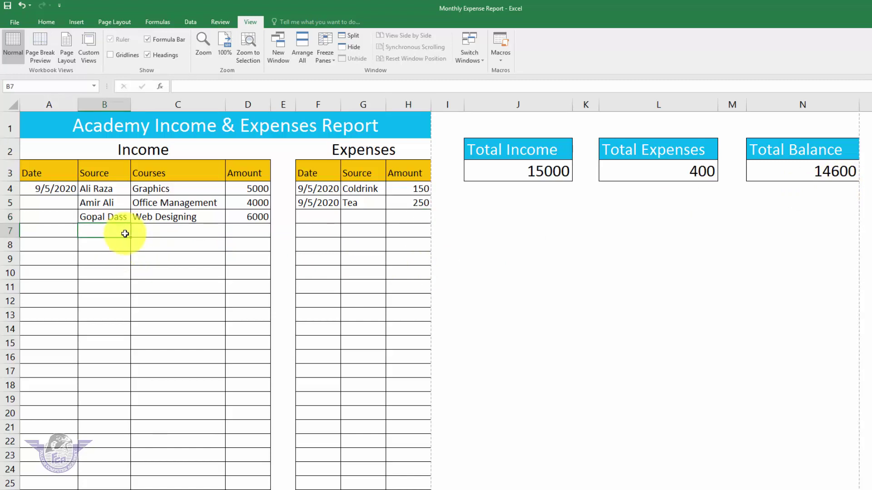
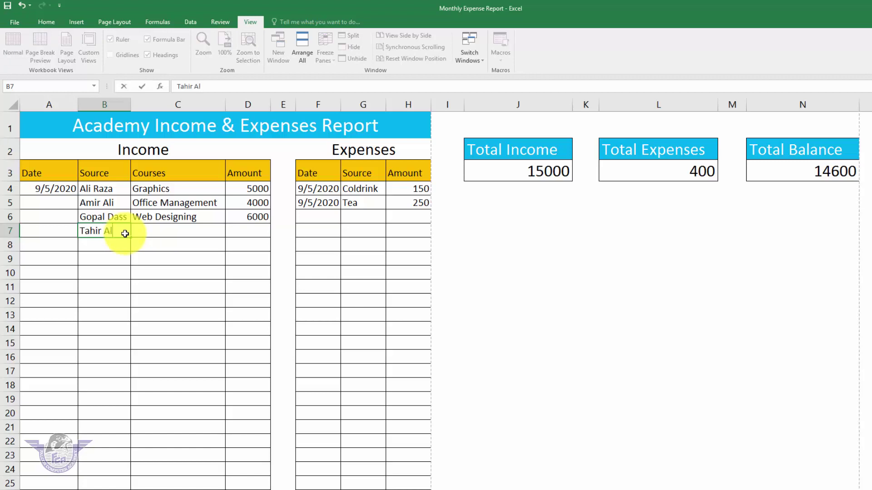
# - Fill income row 7 with the new source's name, Graphics via AutoComplete, and 7000
pyautogui.press('Tab')
pyautogui.write('G')
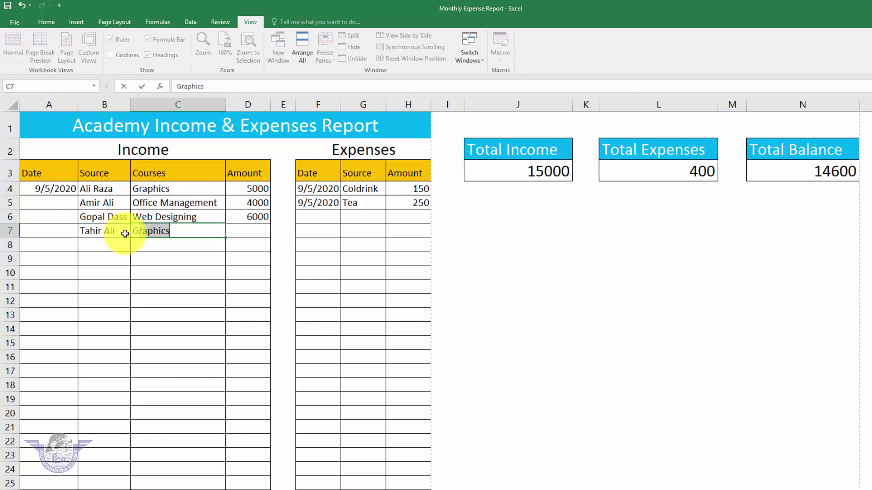
pyautogui.press('Tab')
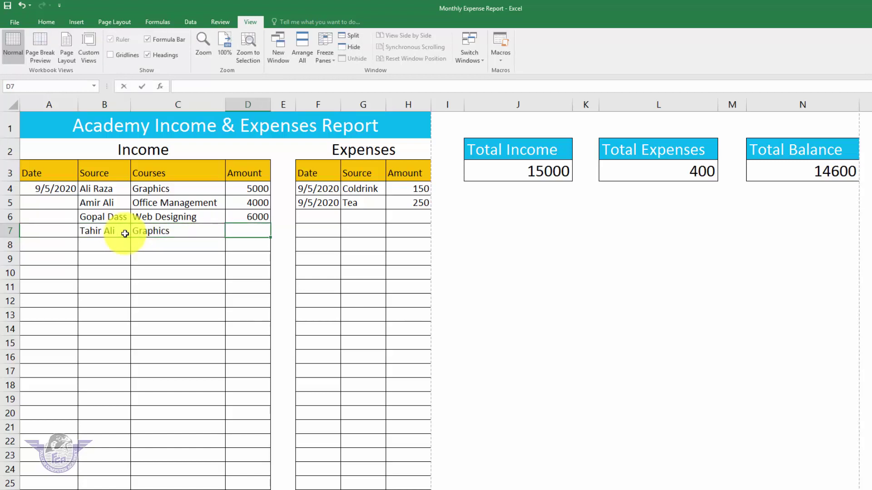
pyautogui.write('7000')
pyautogui.press('Tab')
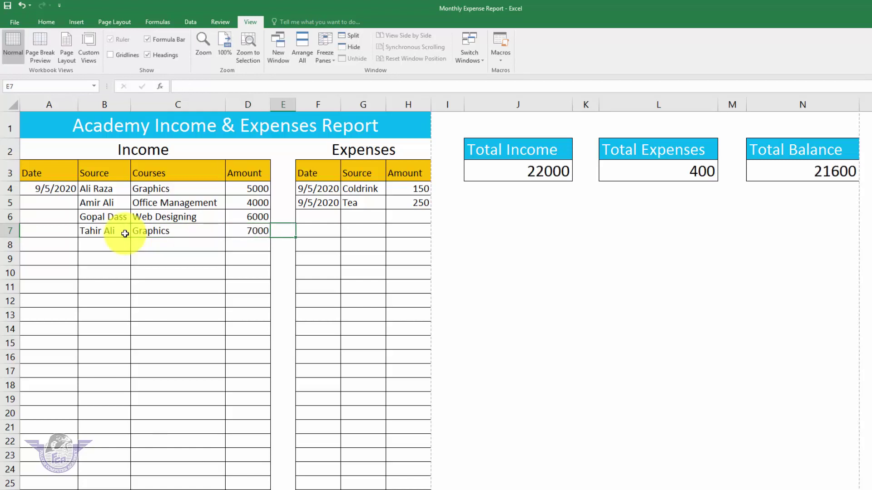